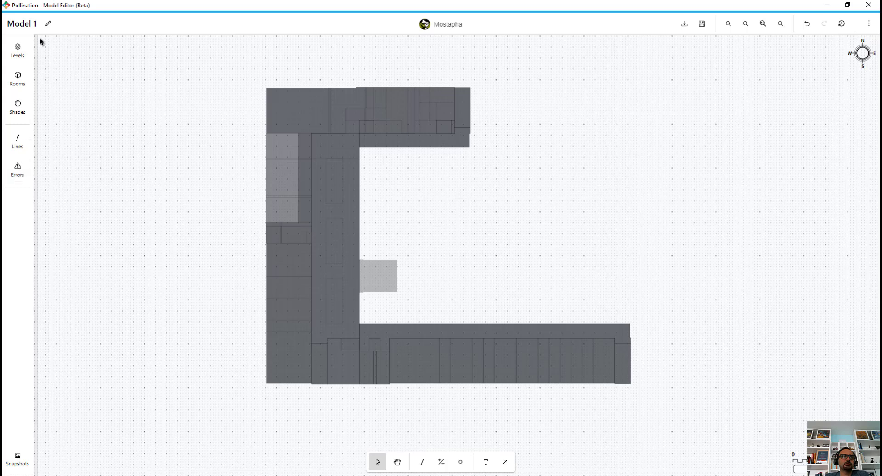
- Merge the Shades snapshot into the current full model and save the model
click(18, 106)
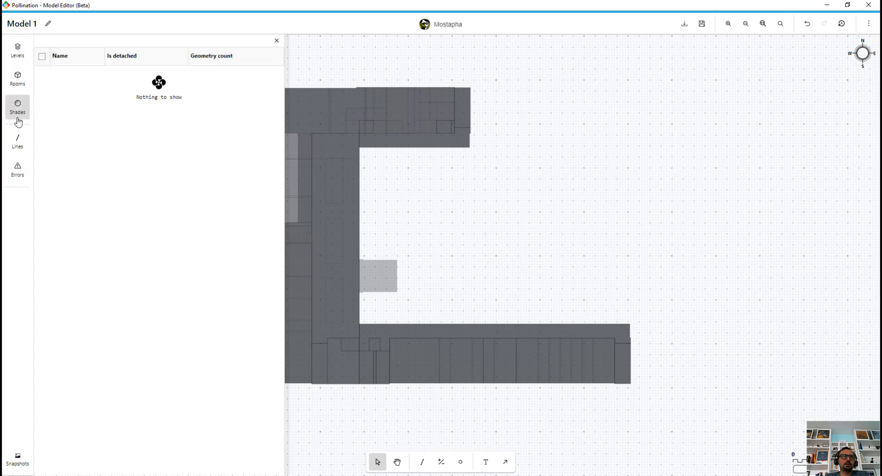
click(25, 465)
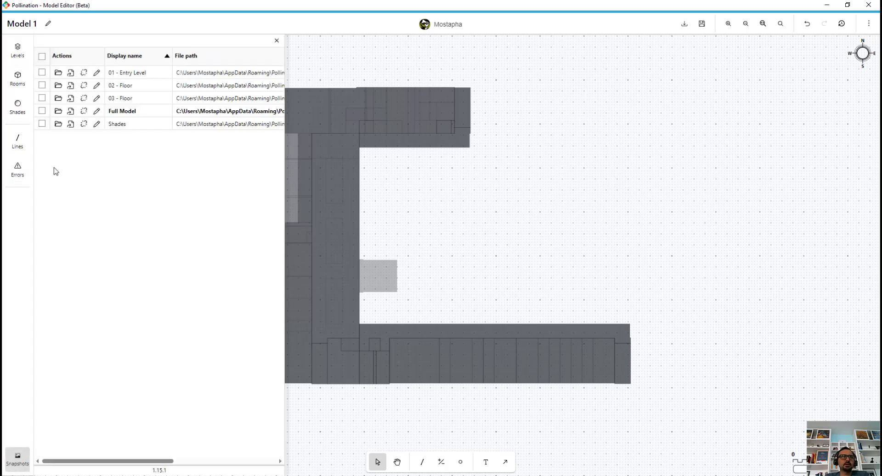
click(71, 126)
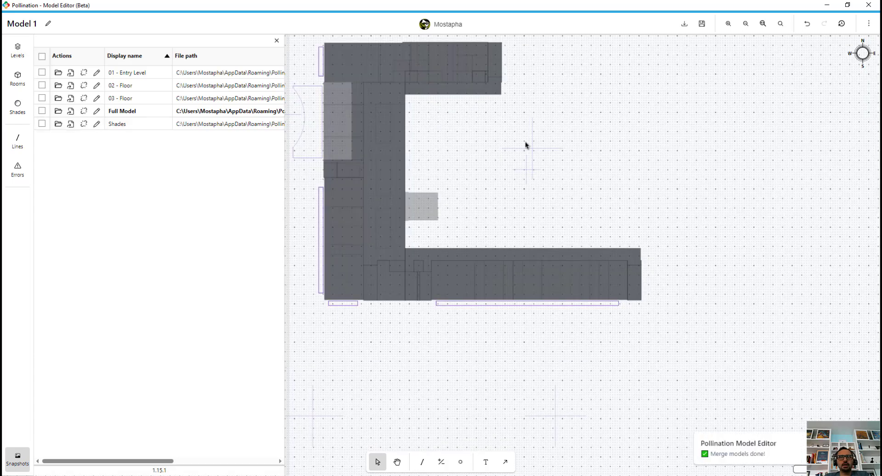
middle_drag(447, 124, 537, 184)
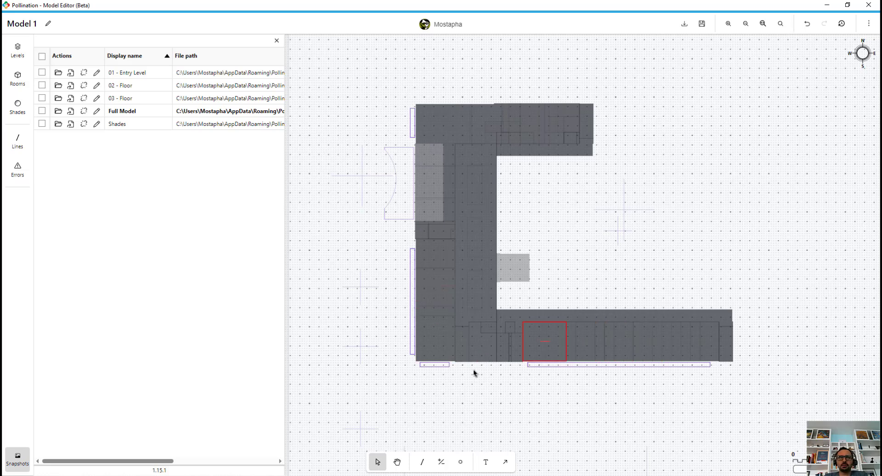
click(277, 42)
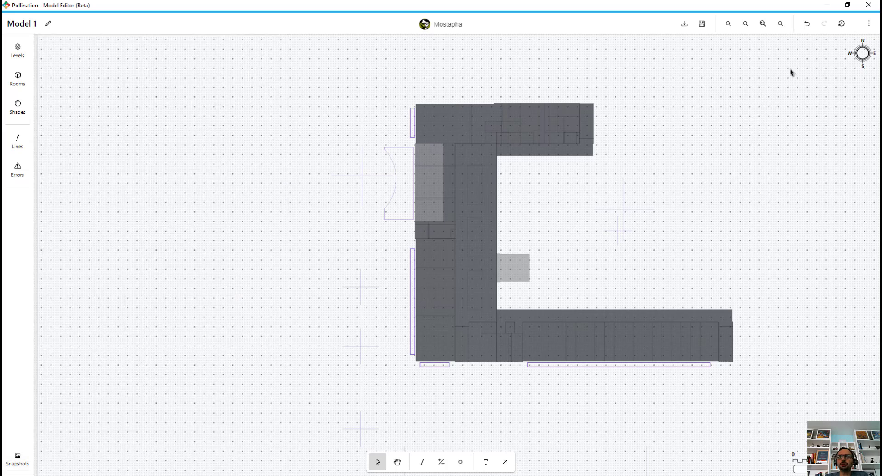
click(702, 25)
- Preview all rooms and shades in 3D, coloured by face type, and look over the building and surrounding shades
scroll(731, 171, down, 1)
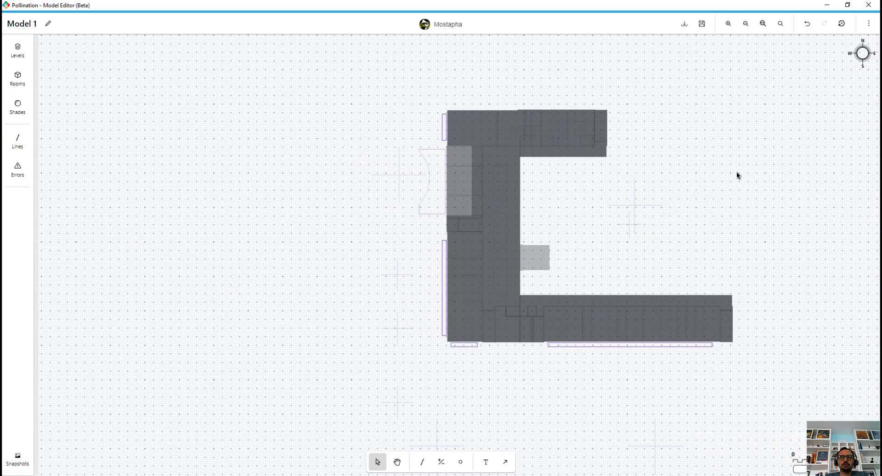
middle_drag(738, 176, 658, 185)
key(ctrl+a)
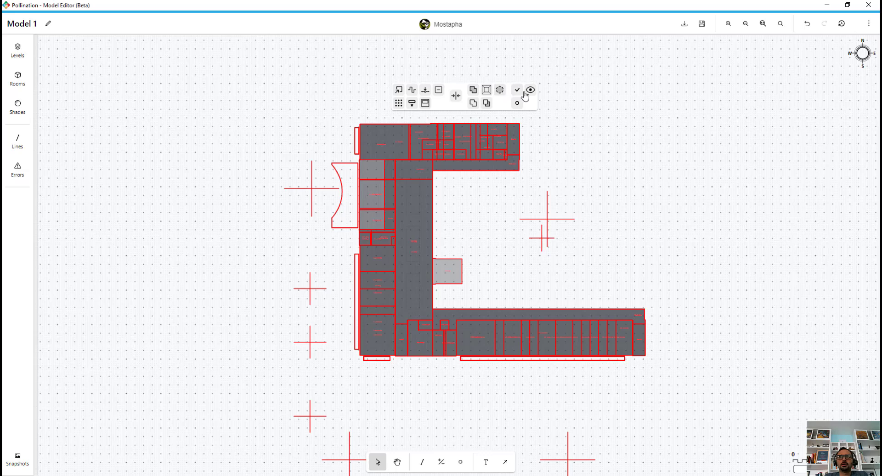
click(531, 91)
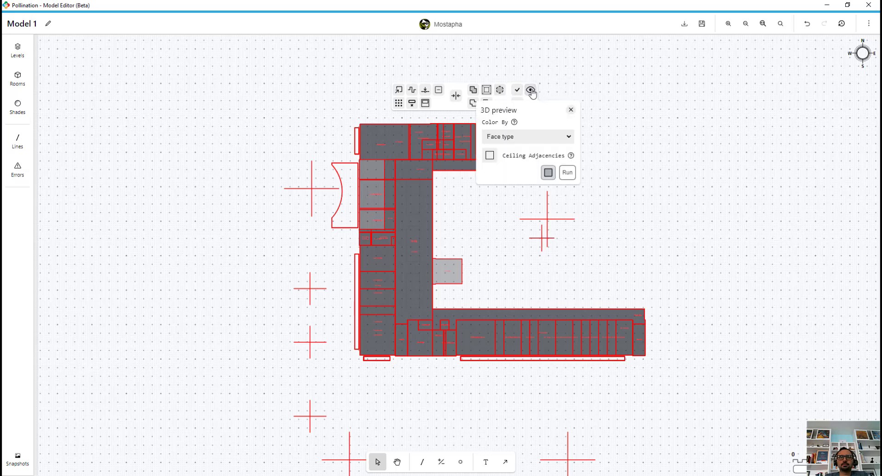
click(568, 174)
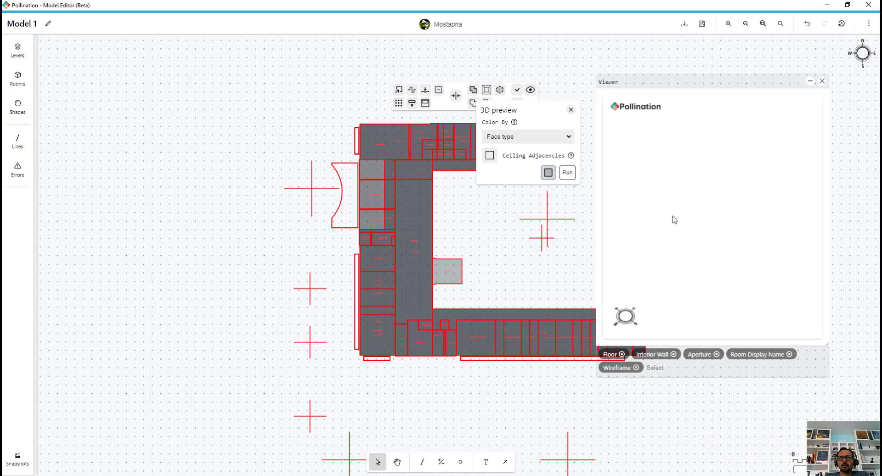
scroll(714, 230, up, 10)
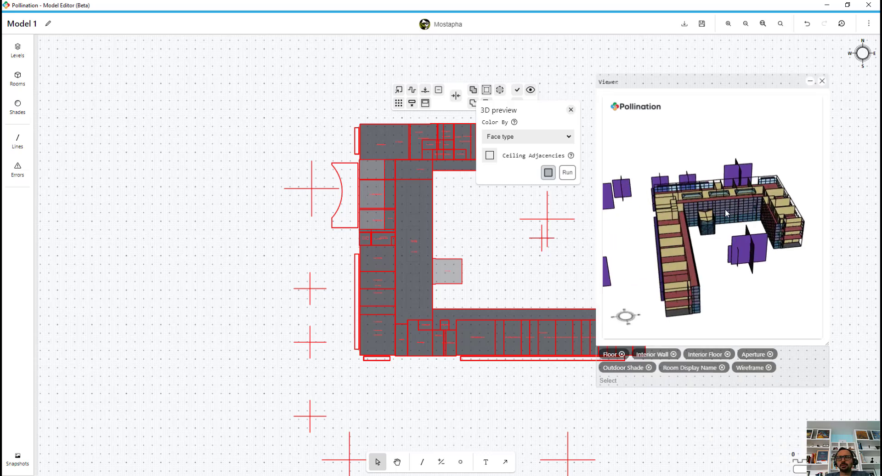
scroll(707, 245, down, 10)
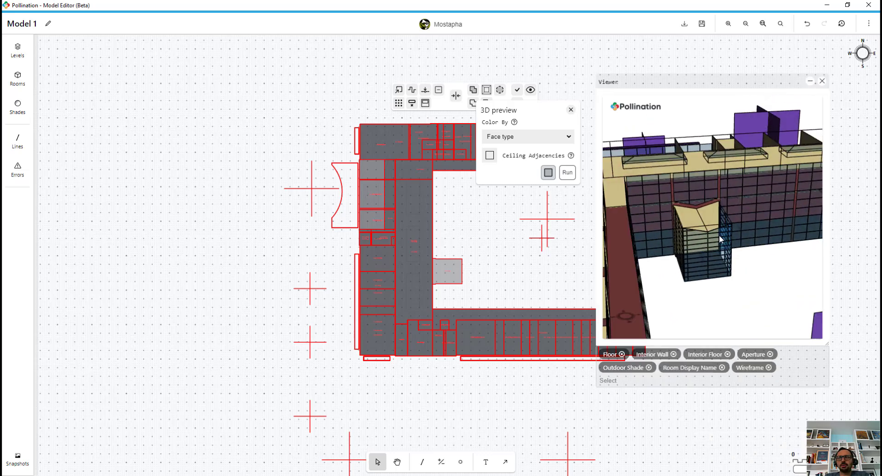
drag(729, 230, 745, 281)
- Show the Wall, Roof and Ceiling layers in the 3D viewer as well
click(616, 382)
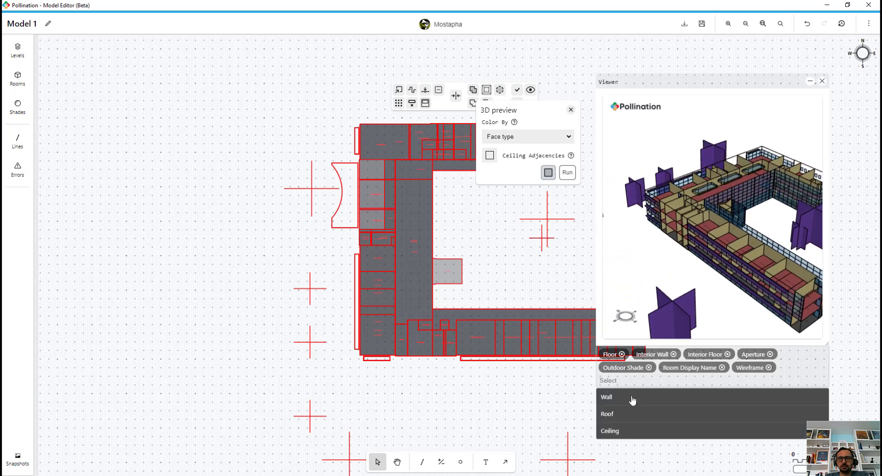
click(631, 398)
click(625, 398)
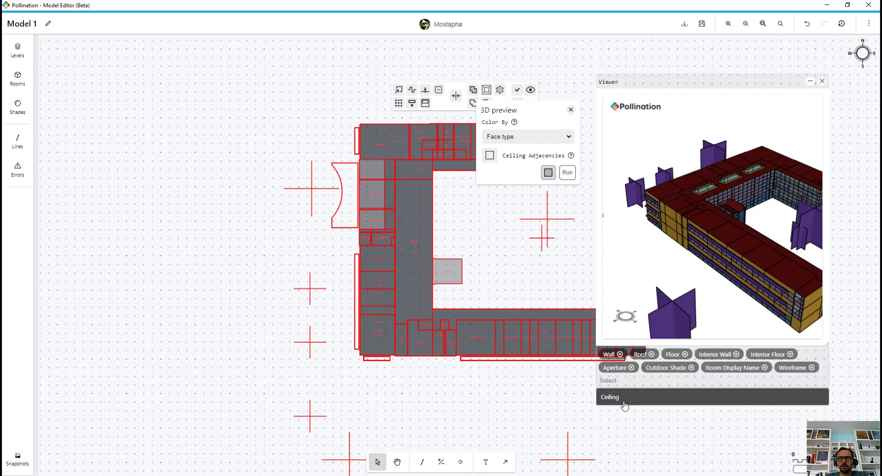
click(624, 404)
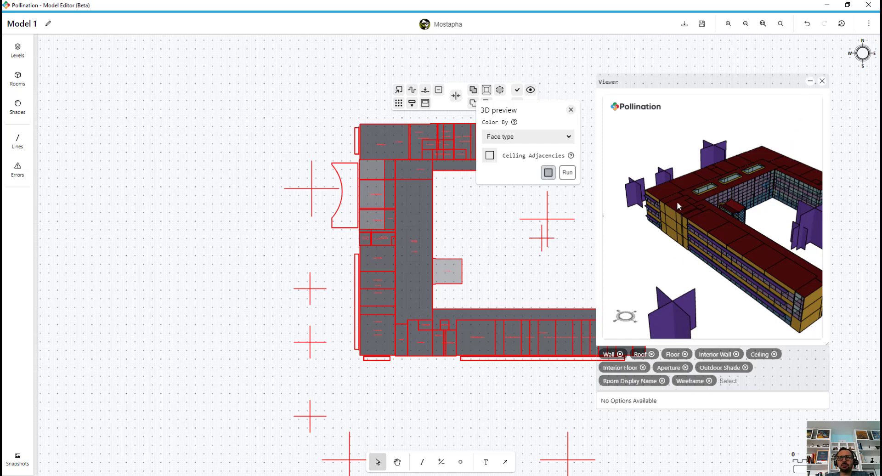
- Regenerate the 3D preview with Ceiling Adjacencies enabled
click(490, 157)
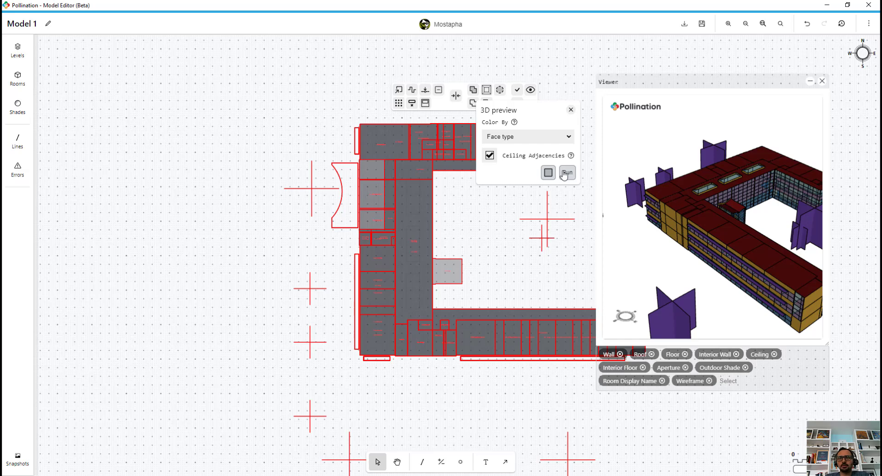
click(566, 172)
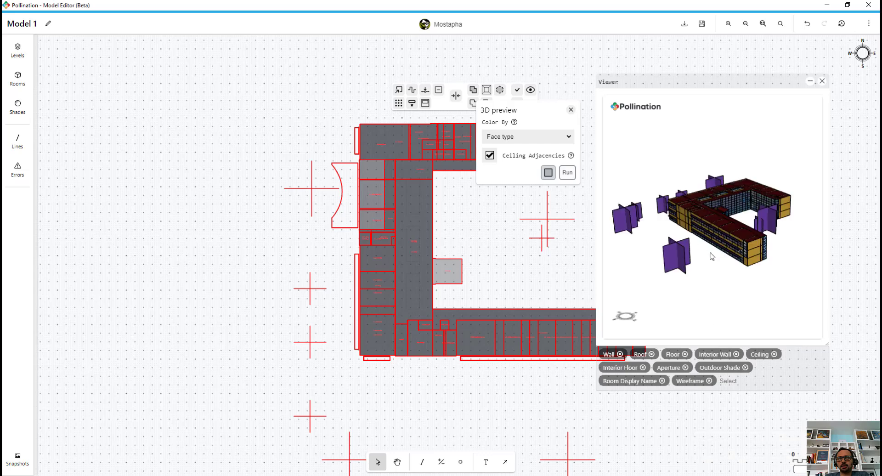
drag(713, 256, 715, 284)
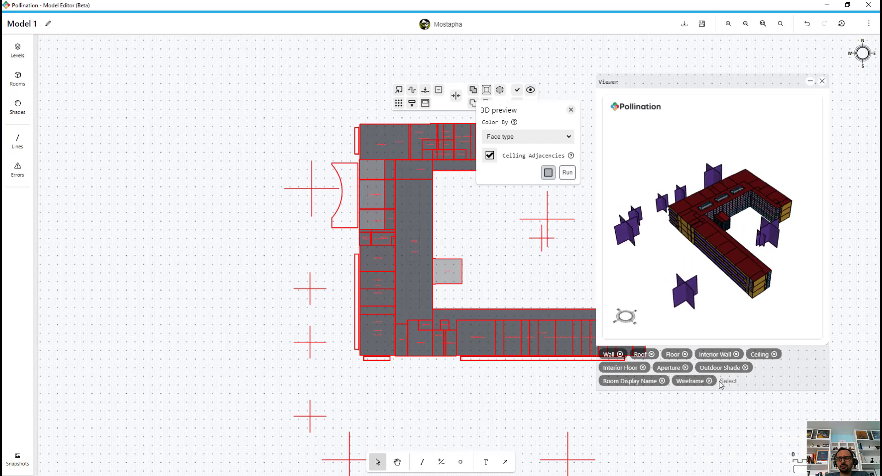
- Hide the Roof, Interior Floor and Ceiling layers in the 3D viewer
click(652, 355)
scroll(731, 278, up, 3)
scroll(733, 282, up, 5)
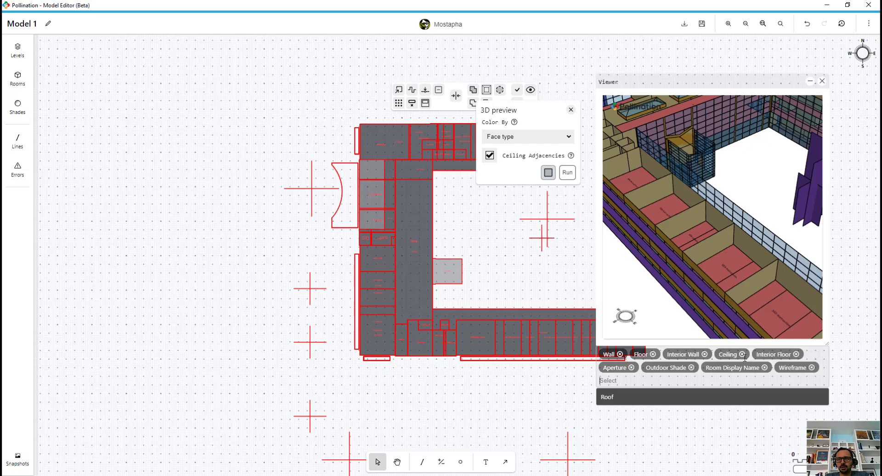
click(796, 354)
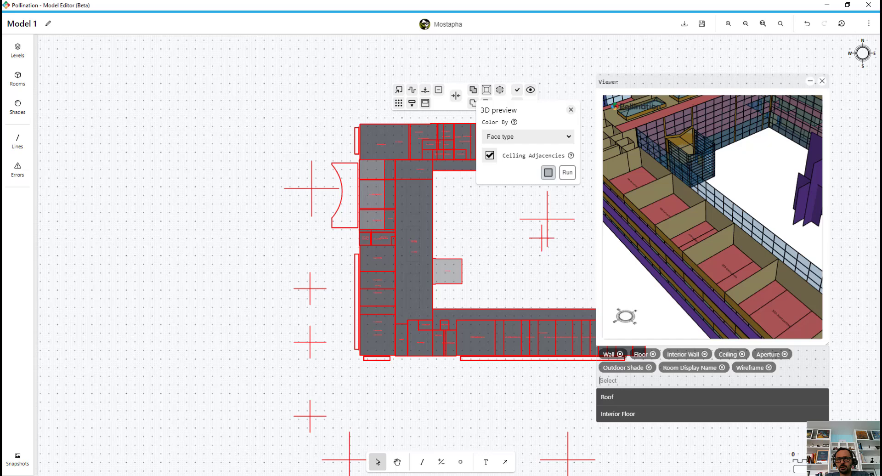
click(742, 355)
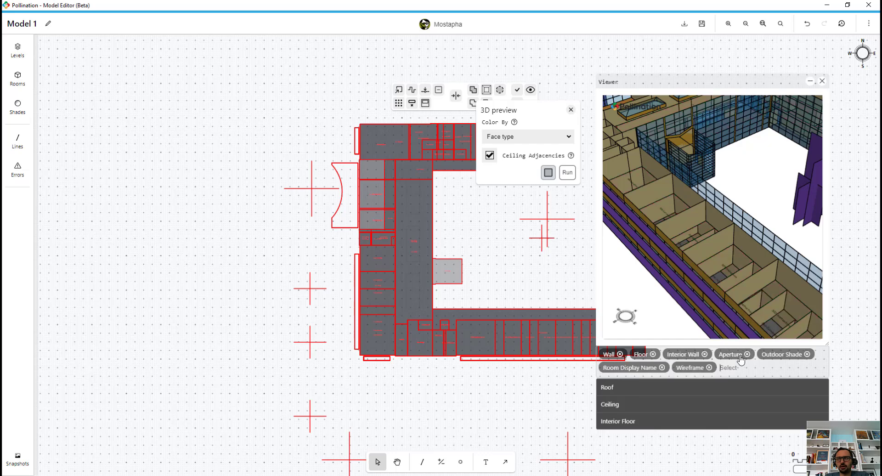
- Examine the opened-up building interior and the surrounding shades in the 3D viewer from several angles
drag(721, 201, 715, 277)
scroll(715, 276, down, 4)
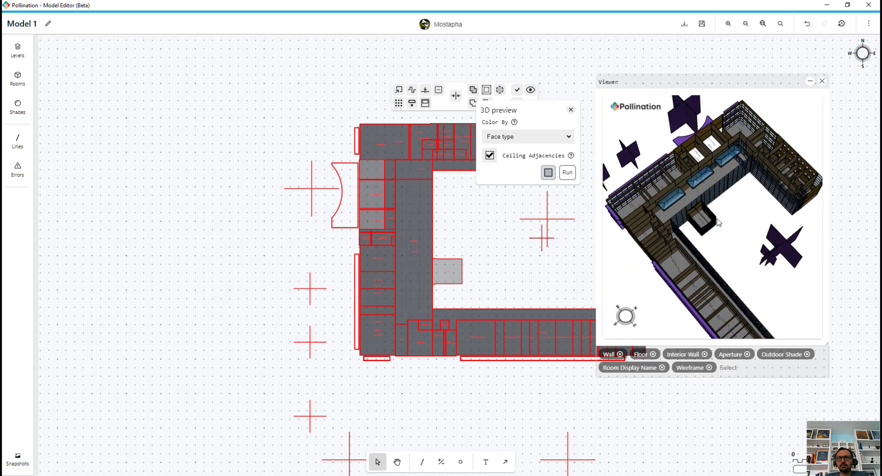
drag(717, 224, 763, 233)
drag(685, 255, 766, 250)
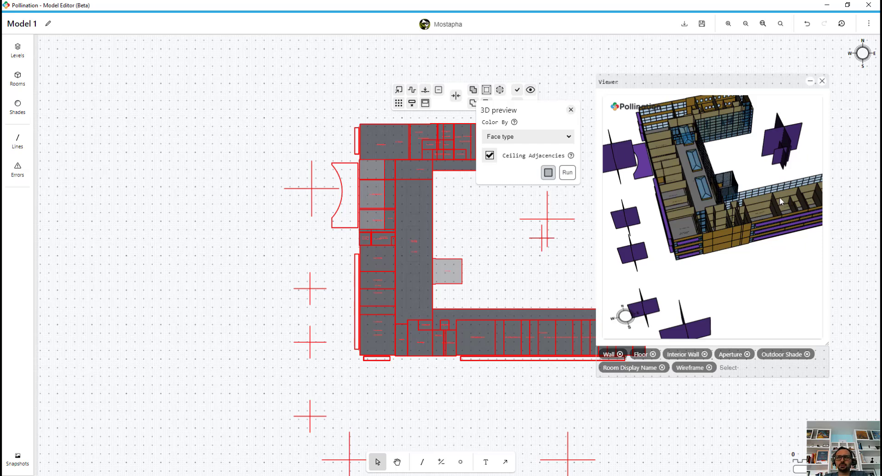
drag(780, 200, 823, 161)
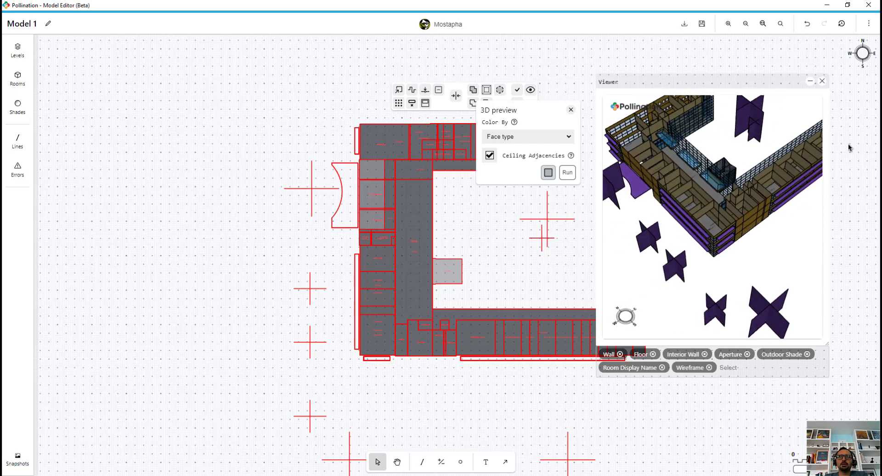
- Close the 3D viewer and preview settings, clear the selection and save the model
click(823, 81)
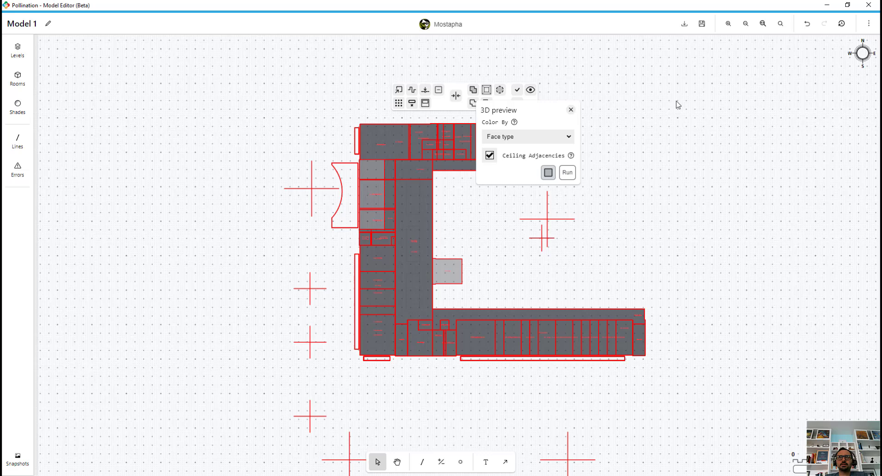
click(571, 109)
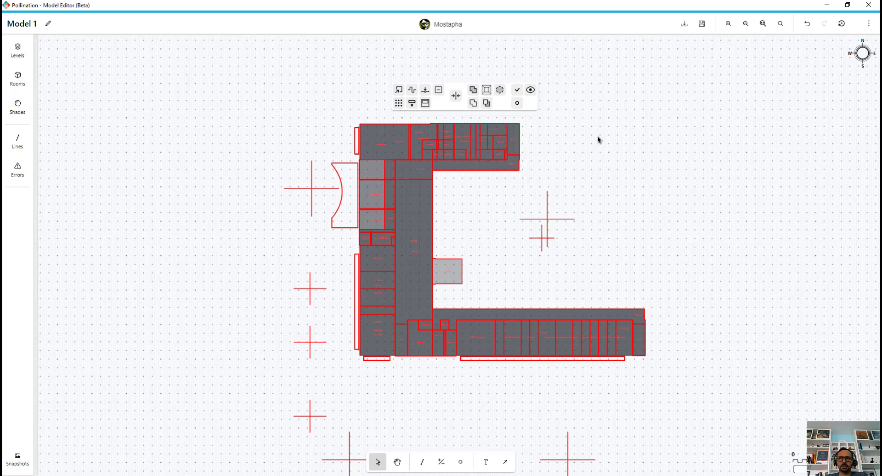
click(574, 151)
middle_drag(644, 224, 631, 195)
click(704, 27)
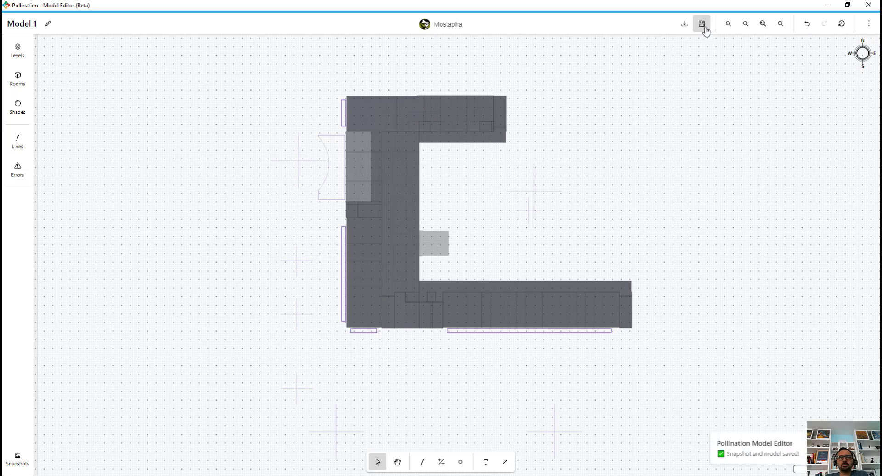
- Open the model export settings and bring up the GBXML format with Ceiling Adjacencies enabled
scroll(510, 166, up, 2)
scroll(510, 174, up, 1)
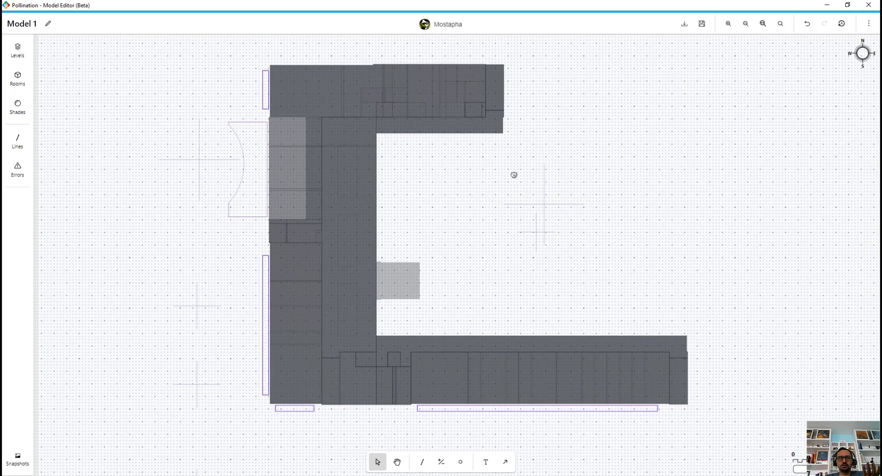
middle_drag(515, 174, 543, 175)
scroll(544, 179, down, 2)
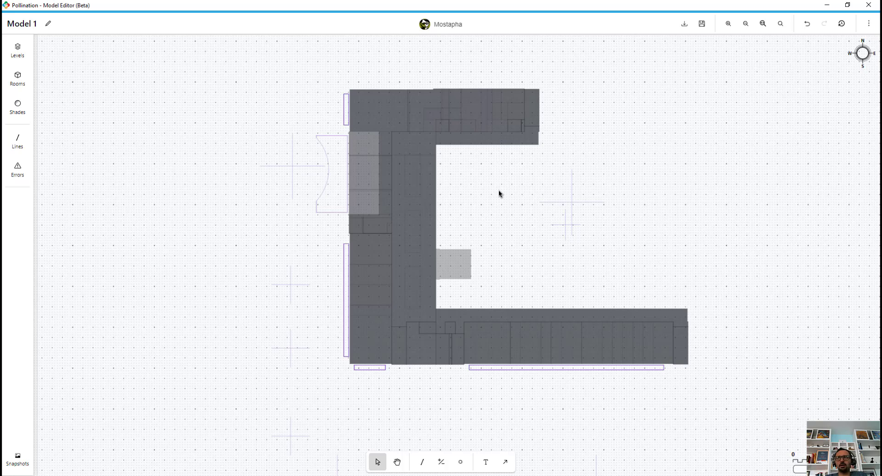
click(685, 24)
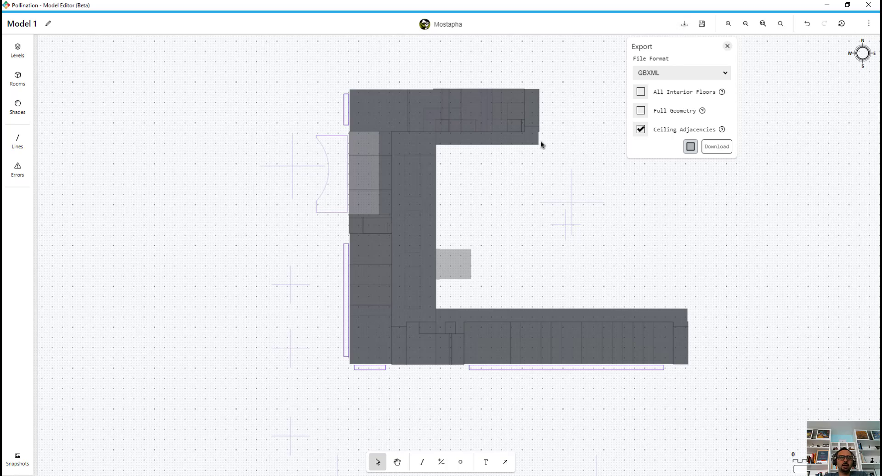
- Inspect the exterior wall offset at the lower corner of room 312-Stair and dismiss the export settings
scroll(441, 329, up, 2)
scroll(424, 340, up, 10)
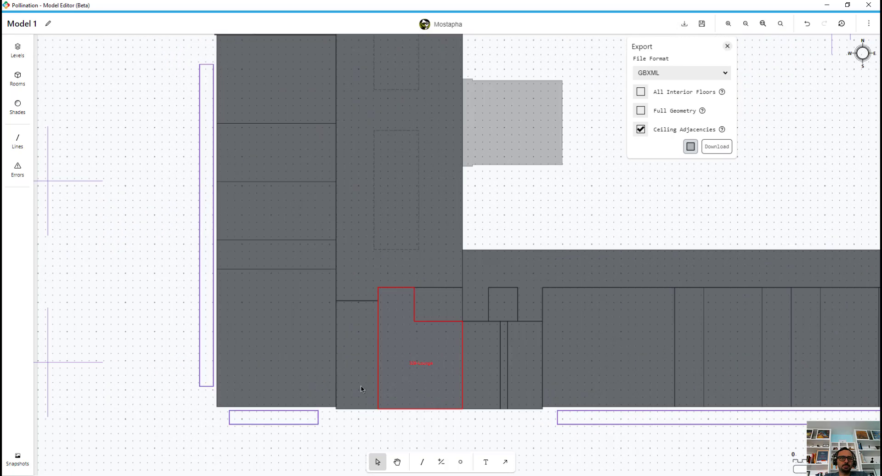
scroll(355, 423, up, 2)
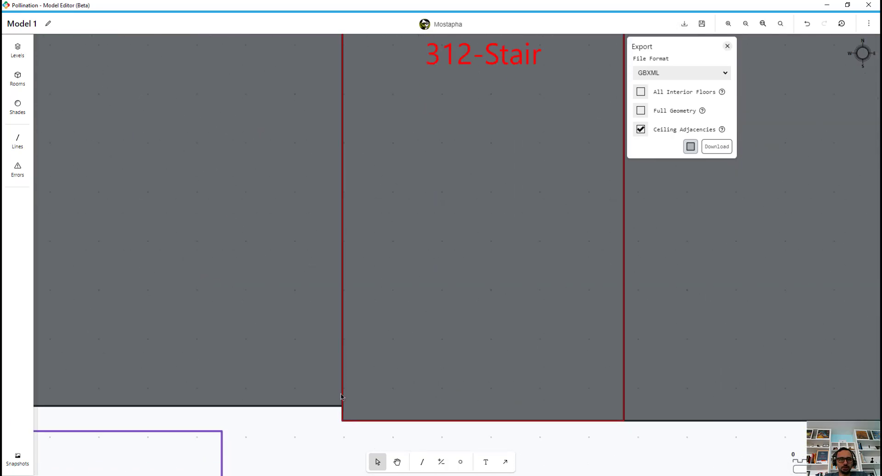
scroll(344, 419, down, 4)
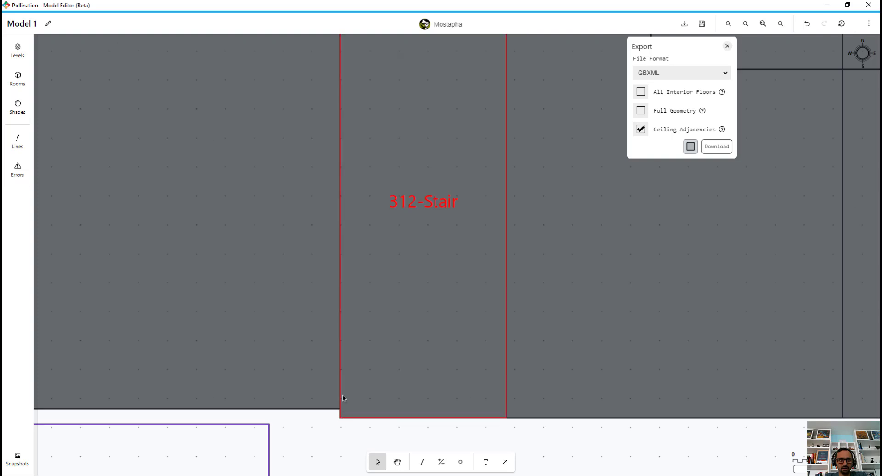
click(728, 46)
- Reduce the grid size to give the canvas a finer dot spacing
click(869, 23)
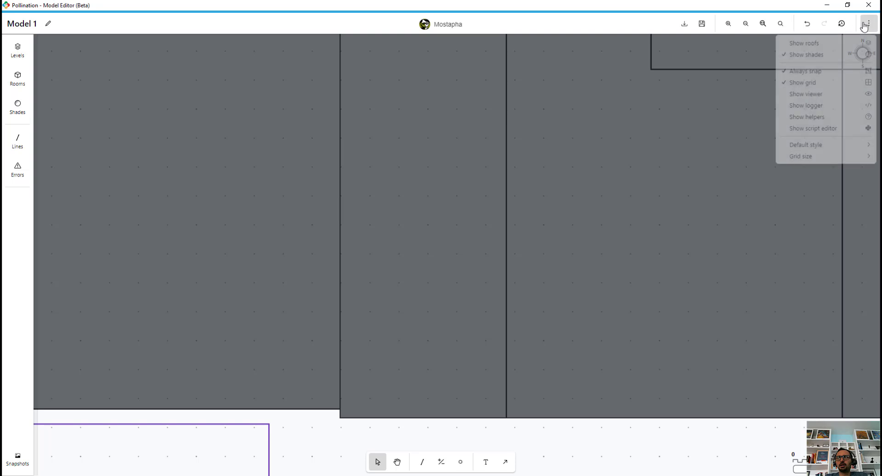
mouse_move(854, 161)
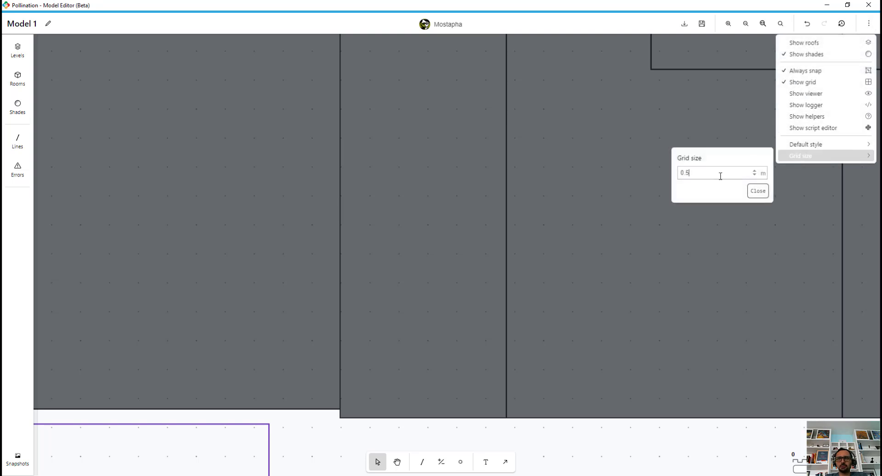
click(758, 191)
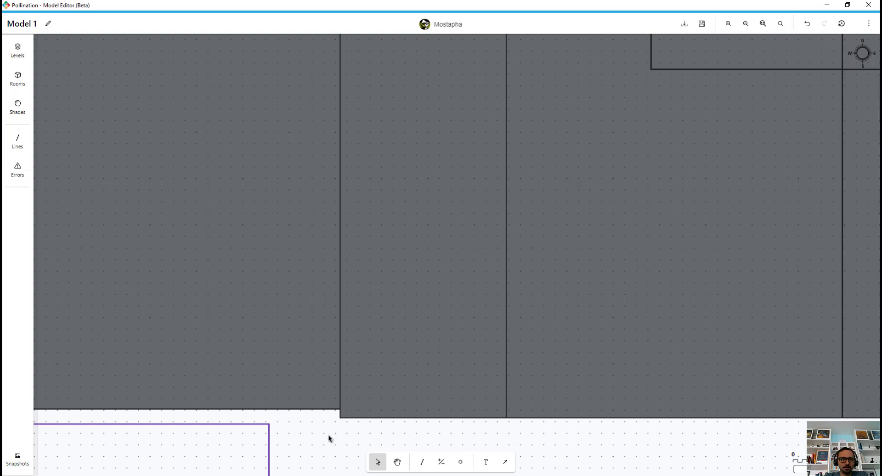
- Compare the exterior wall offset at the lower corner with the grid spacing, returning to the whole building plan
scroll(330, 425, up, 5)
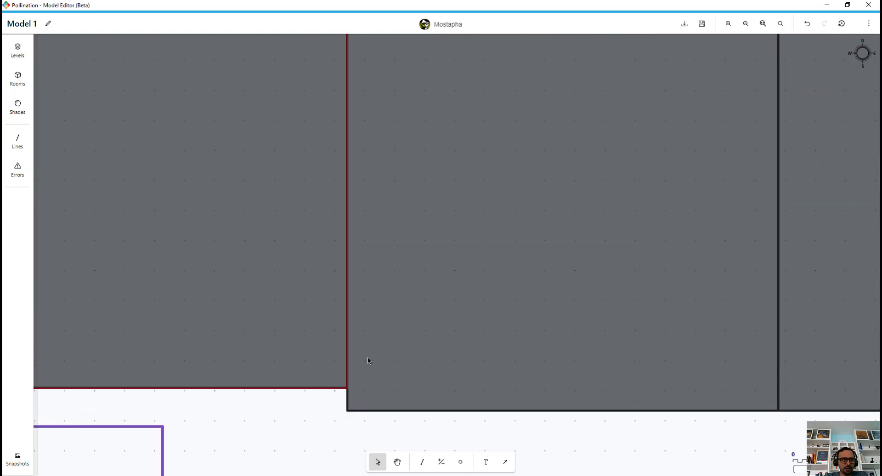
scroll(368, 357, down, 5)
scroll(348, 358, down, 5)
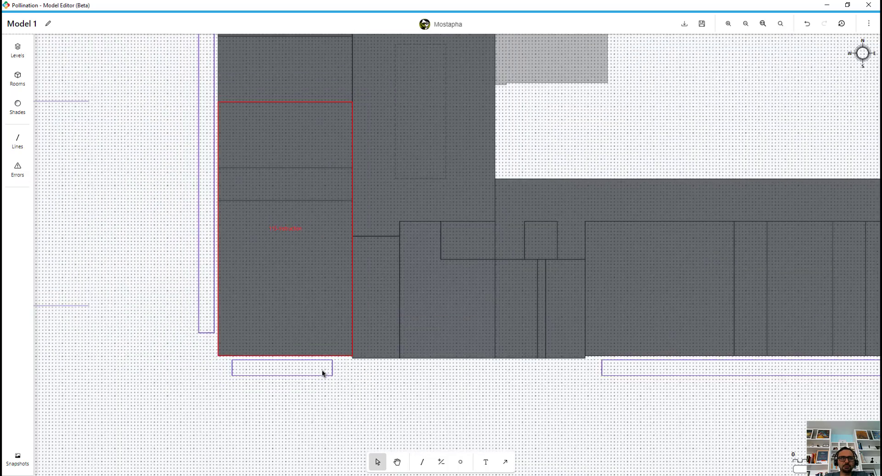
scroll(381, 398, down, 5)
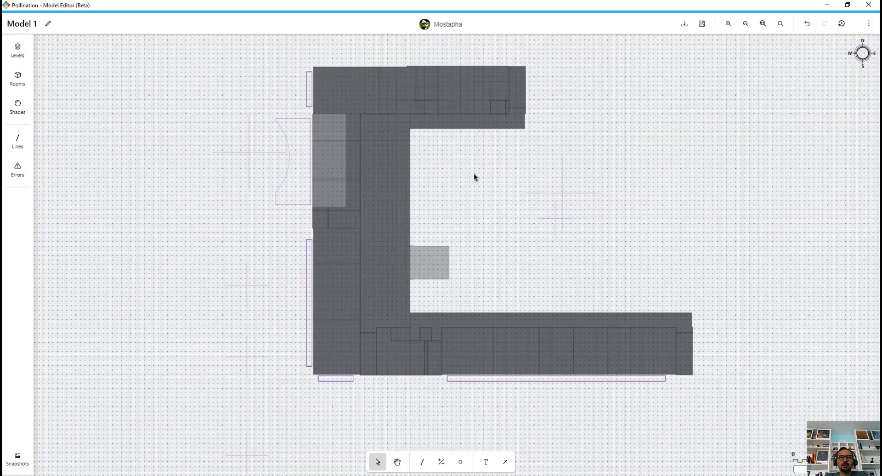
drag(473, 174, 409, 195)
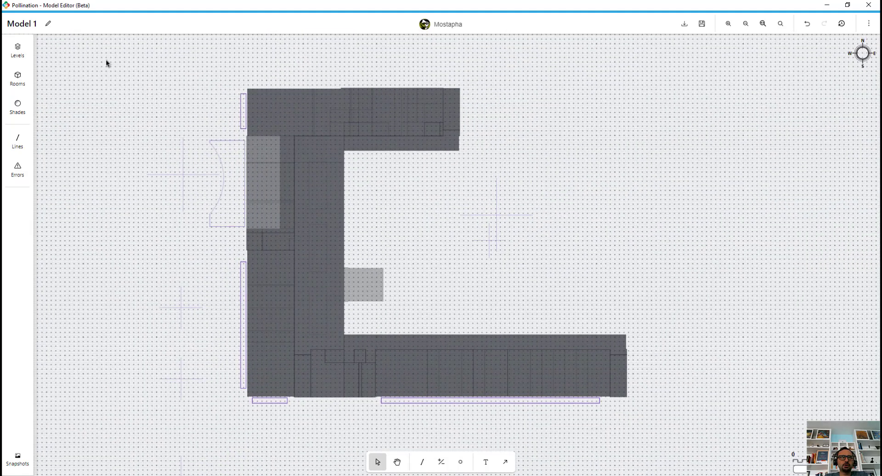
drag(118, 59, 715, 471)
click(675, 256)
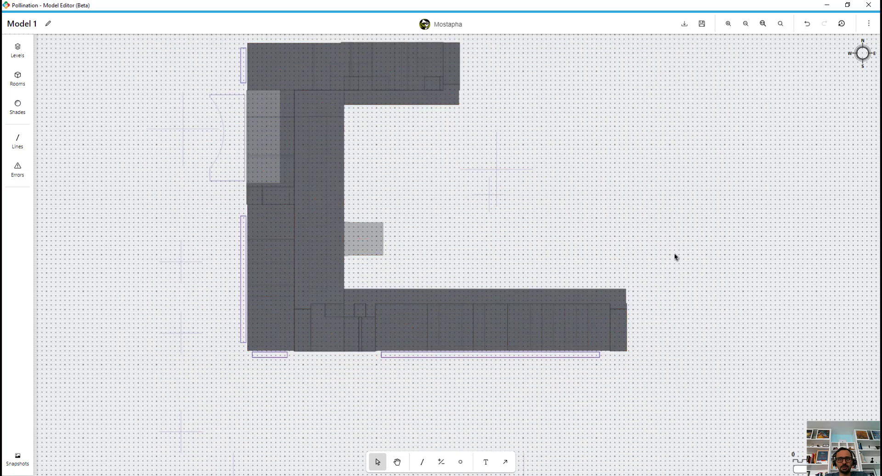
- Snap all the geometry to the grid with a 0.2 m grid increment and clear the selection
key(ctrl+a)
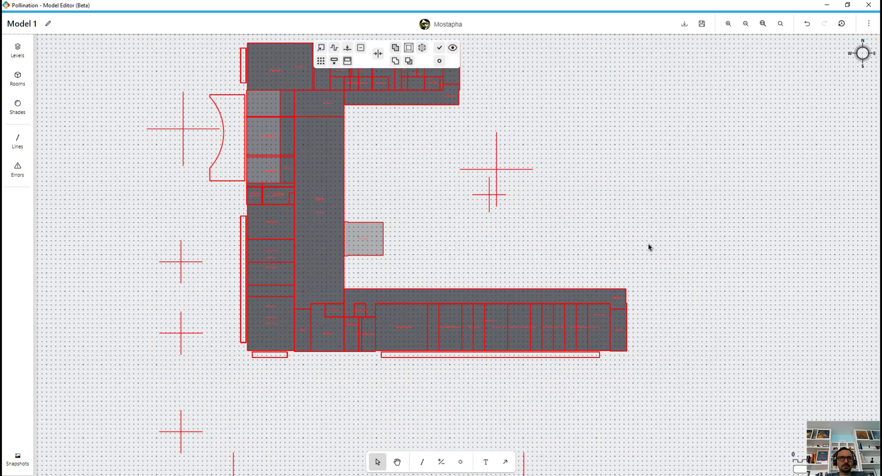
click(321, 61)
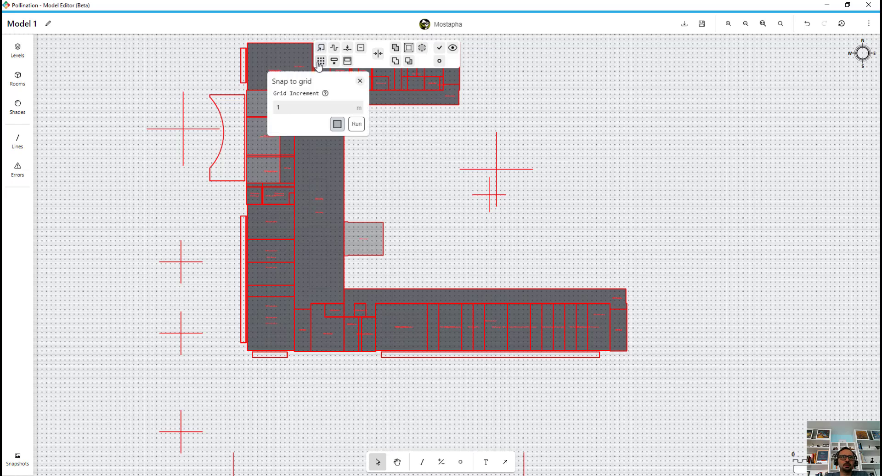
click(295, 107)
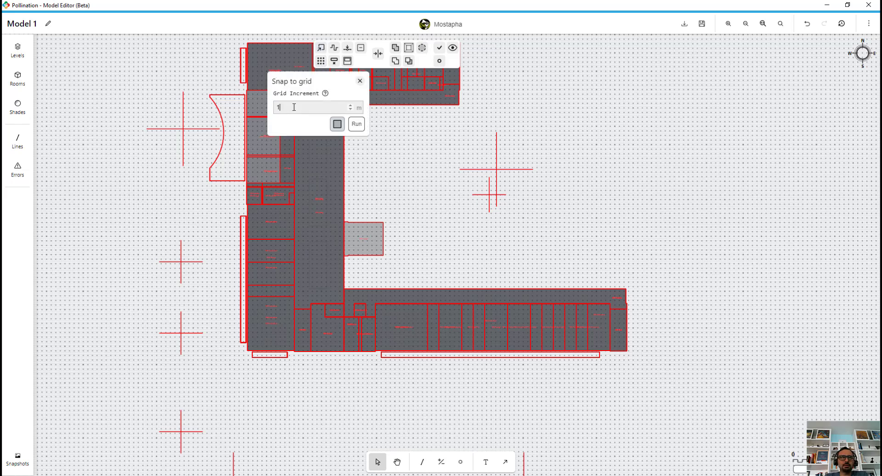
key(BackSpace)
text(0.2)
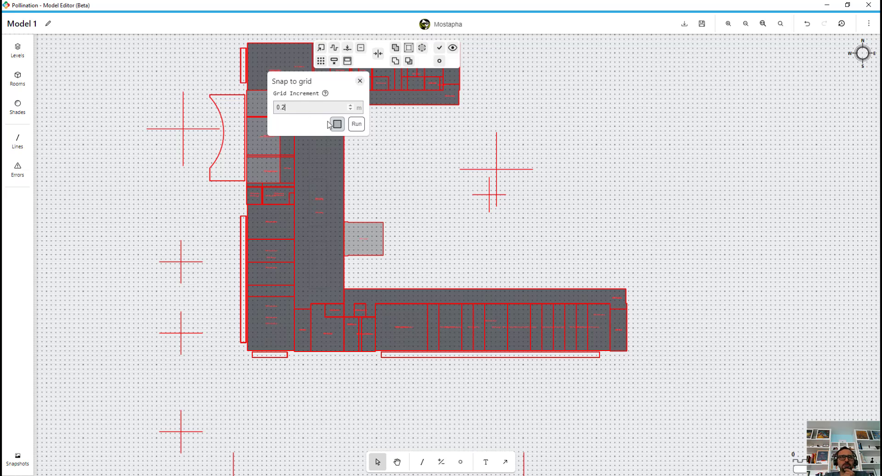
click(354, 127)
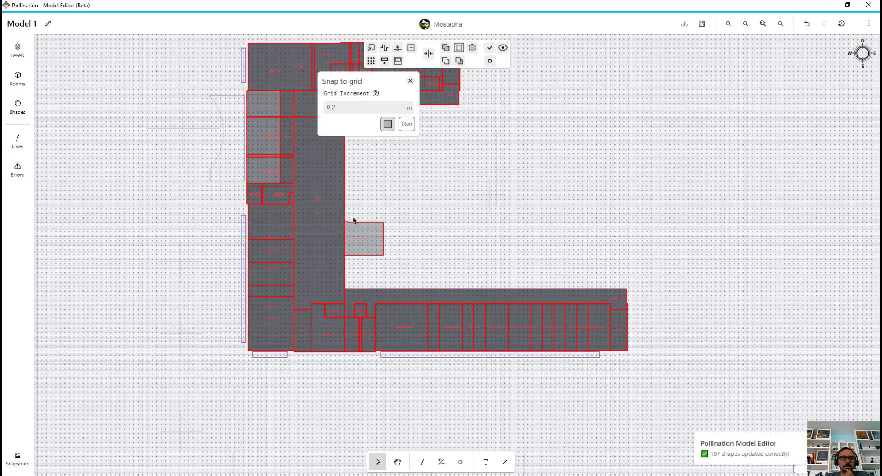
click(344, 415)
- Examine the exterior wall offsets on both sides of the projecting rooms along the lower wing after snapping
scroll(297, 368, up, 10)
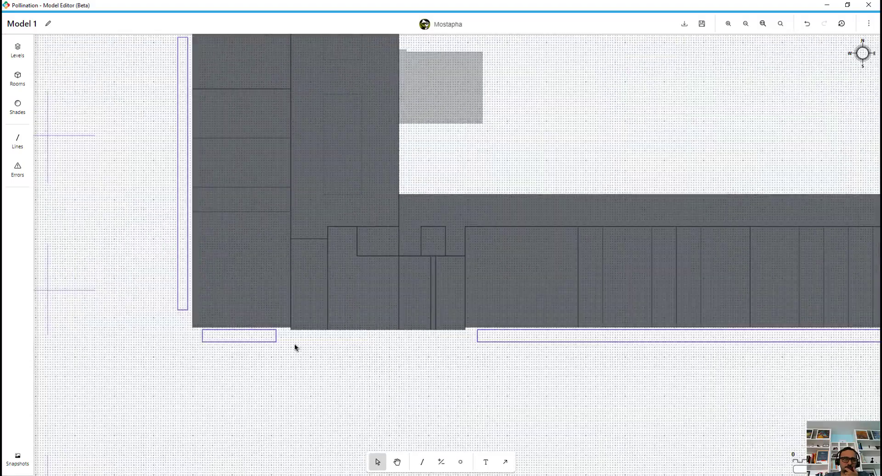
scroll(292, 326, up, 2)
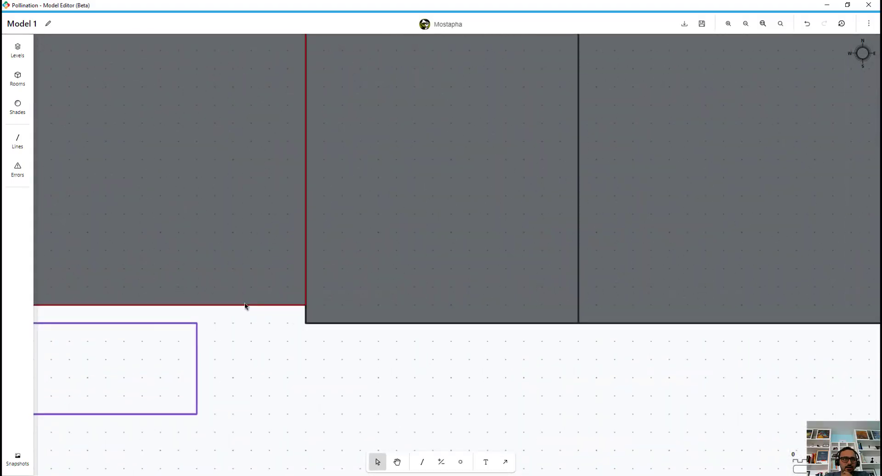
scroll(232, 310, down, 3)
scroll(449, 361, down, 5)
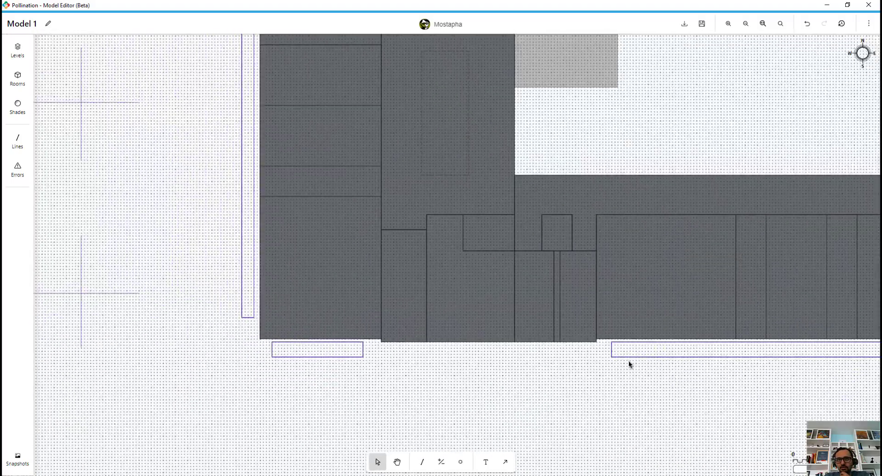
scroll(602, 346, up, 5)
scroll(570, 296, up, 5)
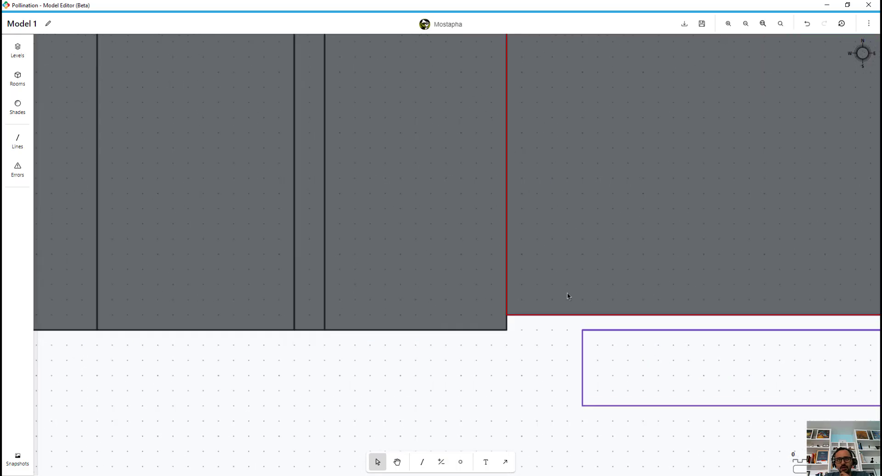
scroll(461, 315, down, 2)
scroll(499, 373, down, 8)
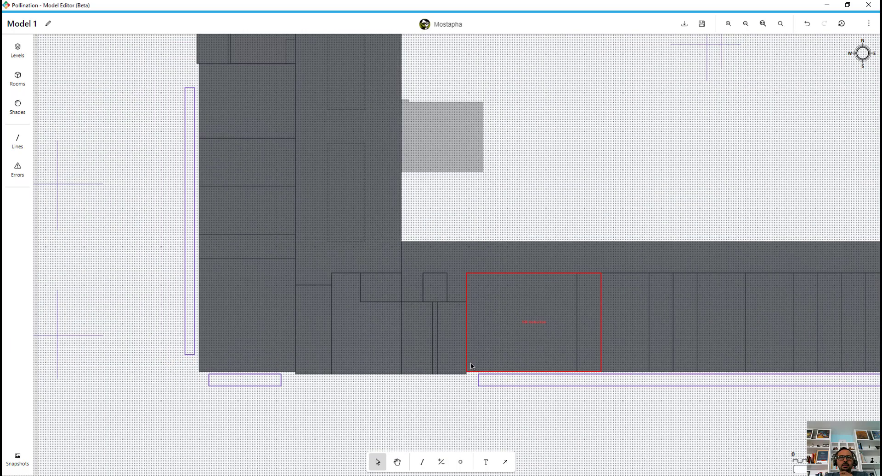
scroll(514, 175, down, 5)
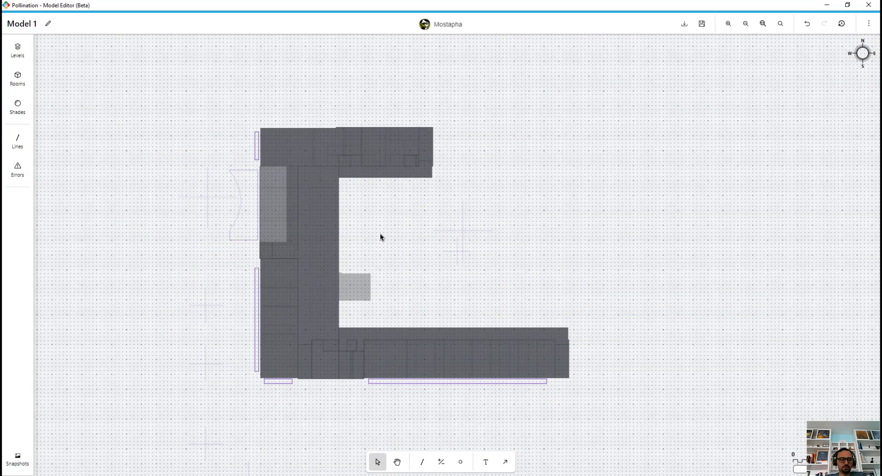
- Validate all the geometry, review the rooms listed under the Missing Adjacency error, and close the error list
key(ctrl+a)
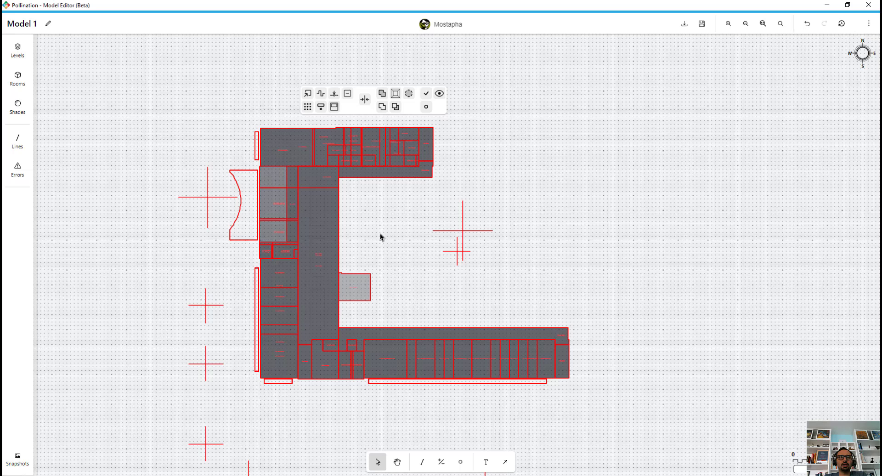
click(427, 93)
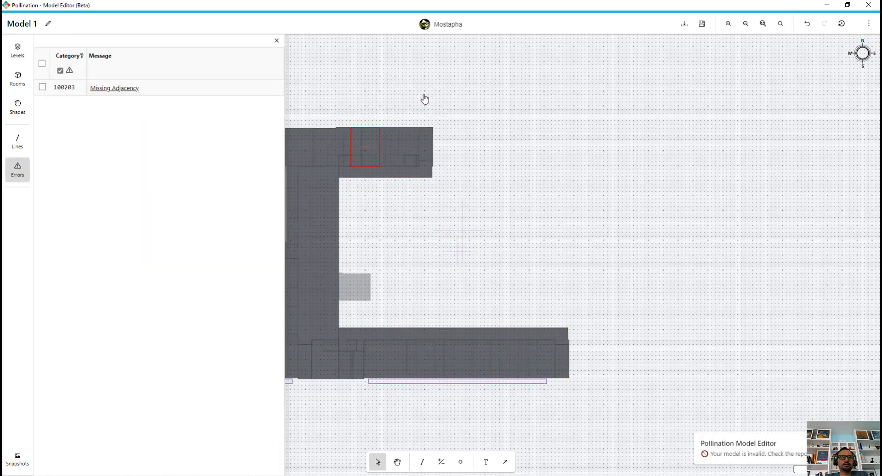
click(65, 88)
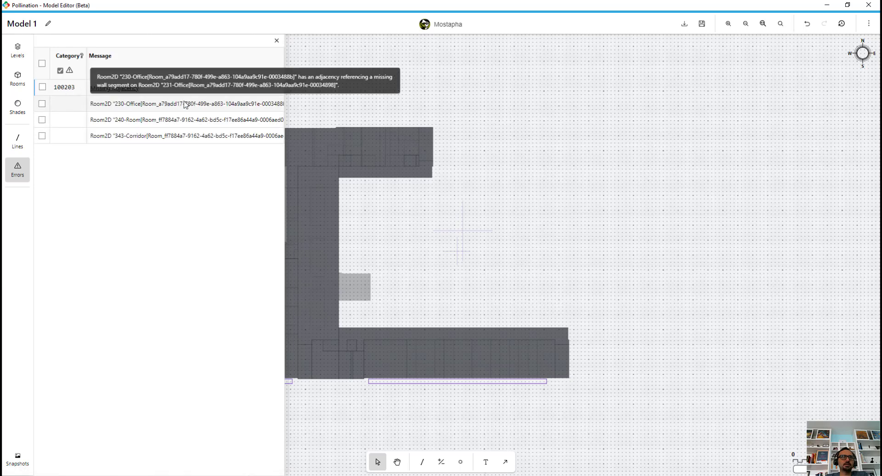
click(277, 40)
- Hide the canvas grid so that only the building geometry is displayed
drag(317, 78, 351, 76)
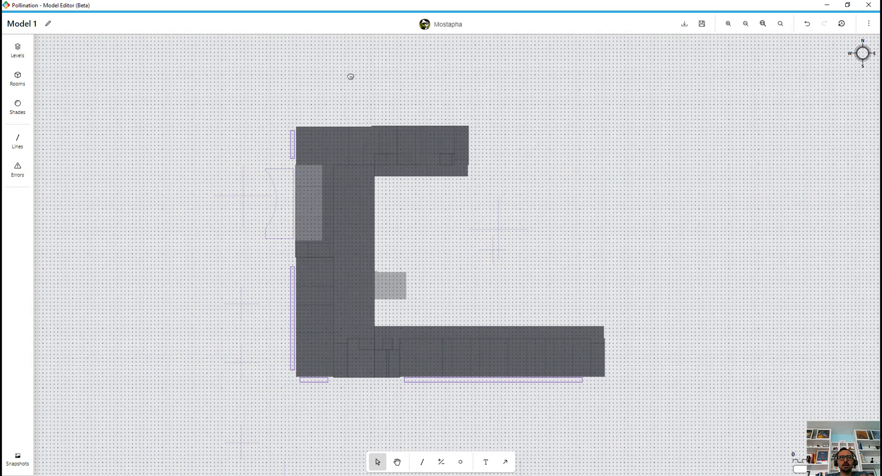
drag(190, 77, 686, 443)
click(704, 181)
scroll(421, 140, up, 5)
scroll(262, 165, up, 5)
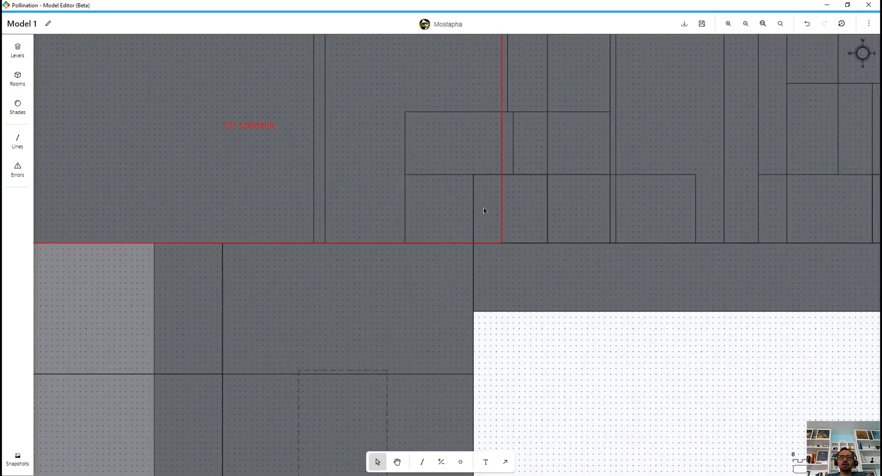
scroll(556, 202, down, 3)
scroll(422, 75, down, 3)
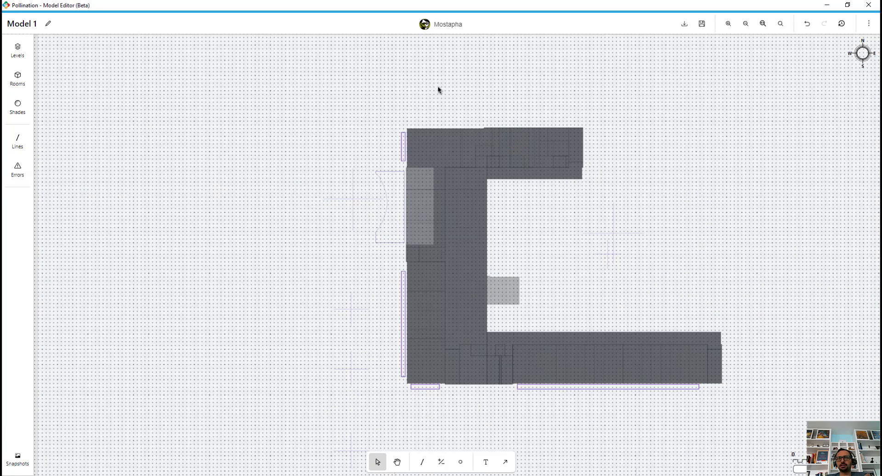
click(871, 25)
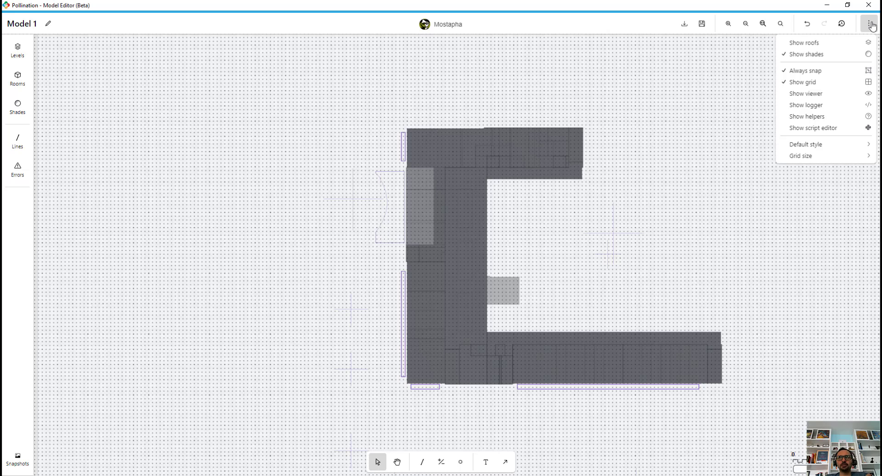
click(827, 83)
- Inspect the outline of the corridor along the upper wing and clear the selection
scroll(544, 177, up, 5)
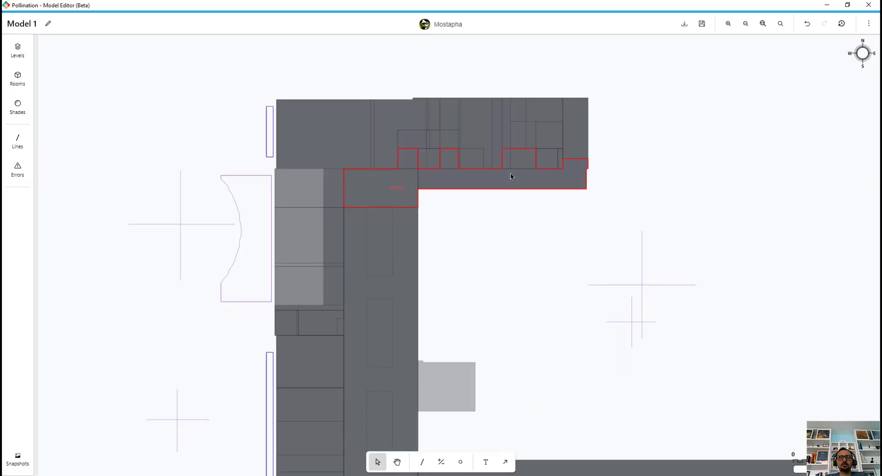
click(510, 173)
scroll(440, 179, up, 3)
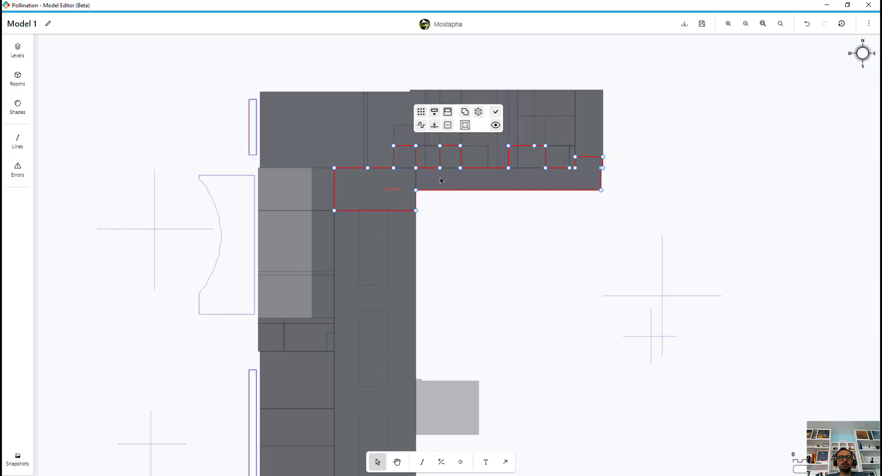
click(584, 232)
- Hide the levels 03 - Floor and 02 - Floor and make 01 - Entry Level the current level
click(23, 55)
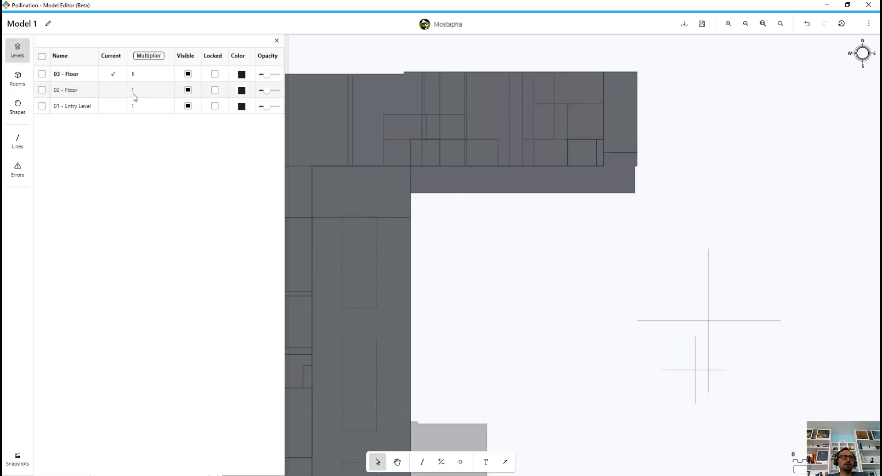
click(114, 75)
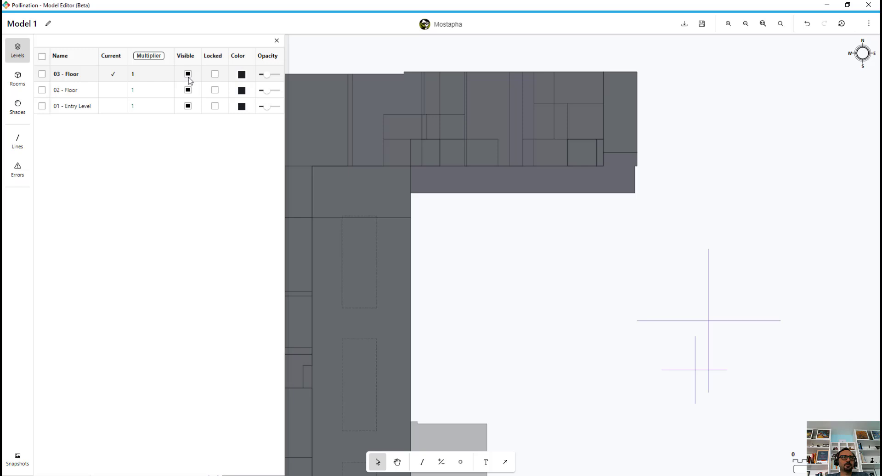
click(188, 90)
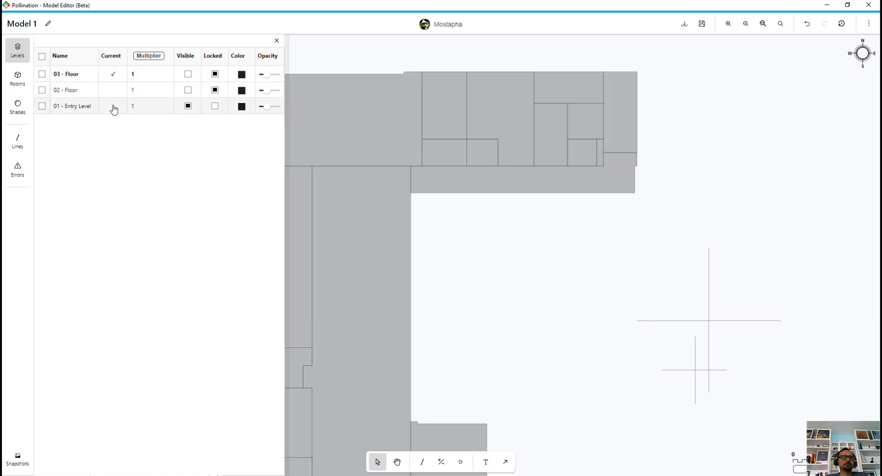
click(113, 108)
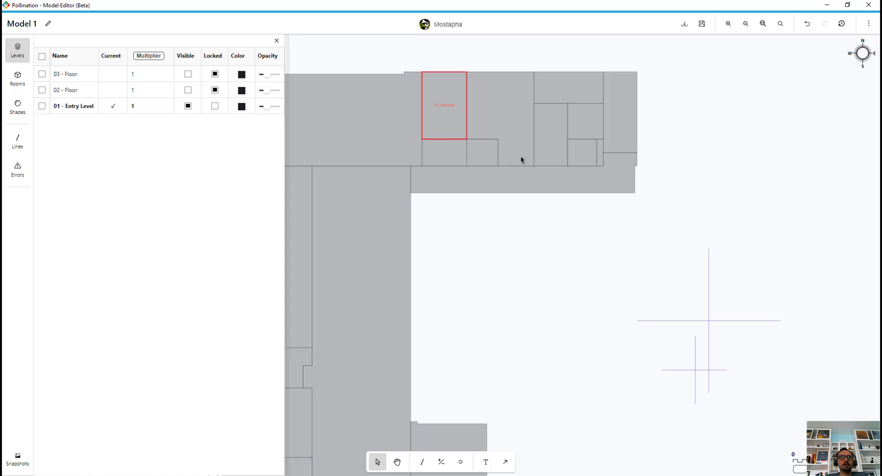
- Inspect the Entry Level corridor's boundary against the upper wing rooms and clear the selection
click(548, 190)
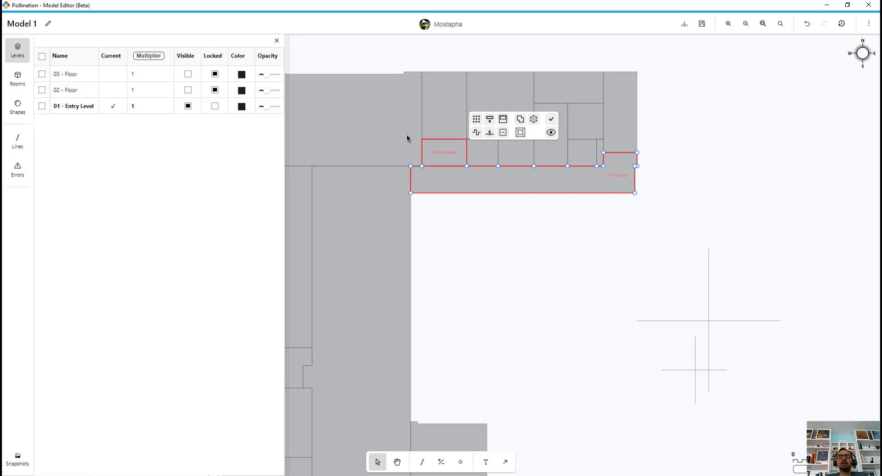
scroll(409, 129, down, 5)
key(Escape)
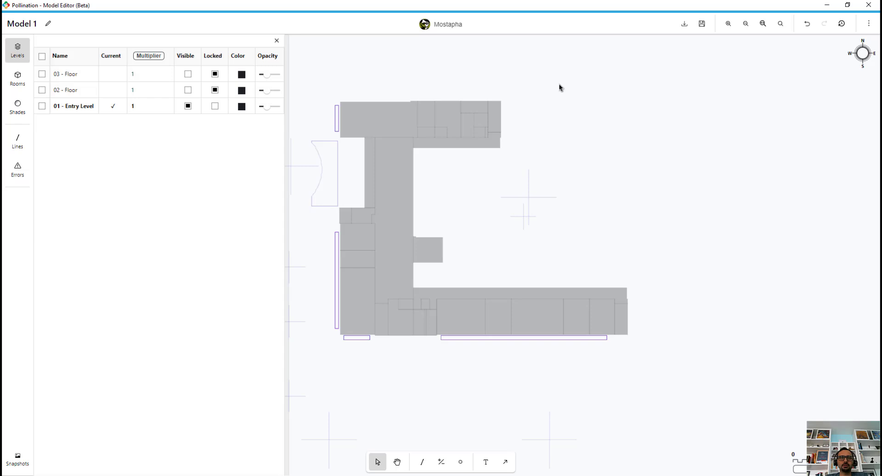
- Solve adjacency for all the Entry Level geometry with Ceiling Adjacencies disabled
middle_drag(561, 88, 583, 89)
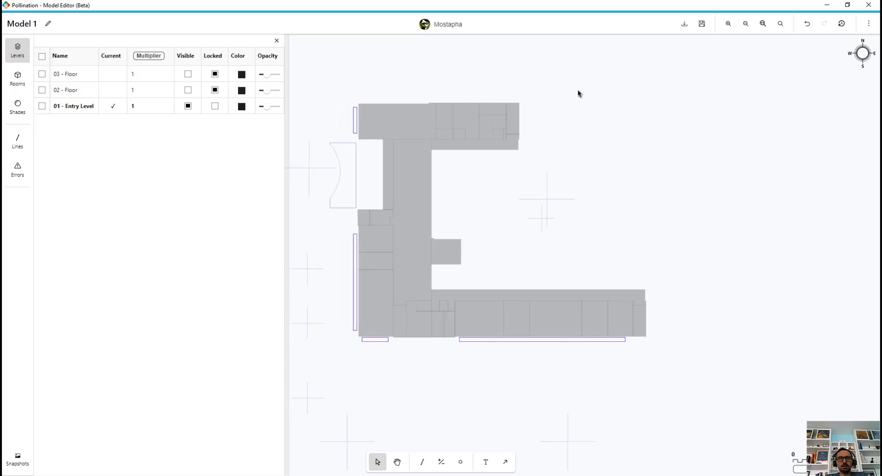
key(ctrl+a)
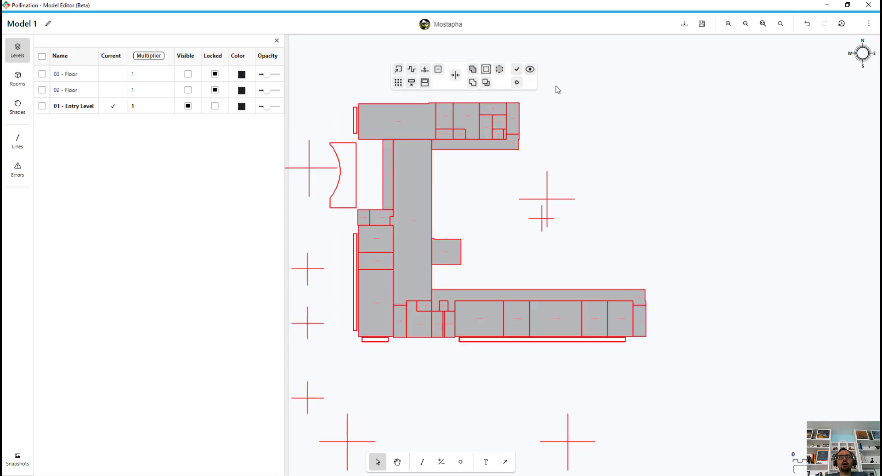
click(455, 75)
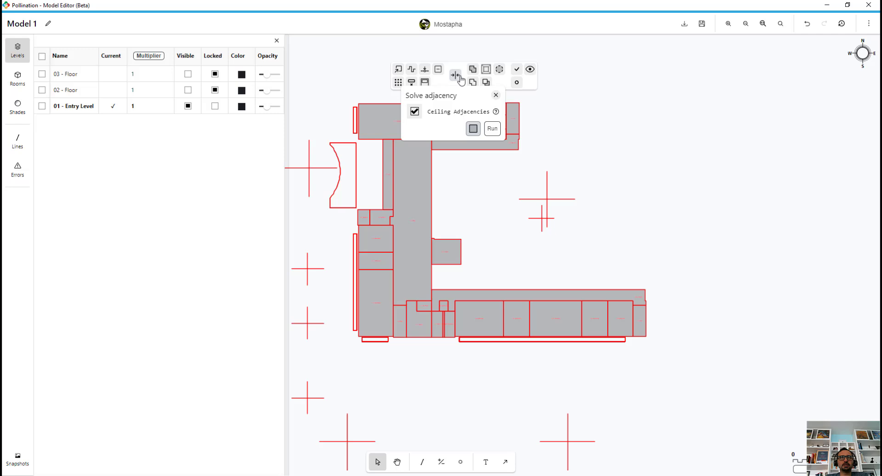
click(414, 111)
click(492, 128)
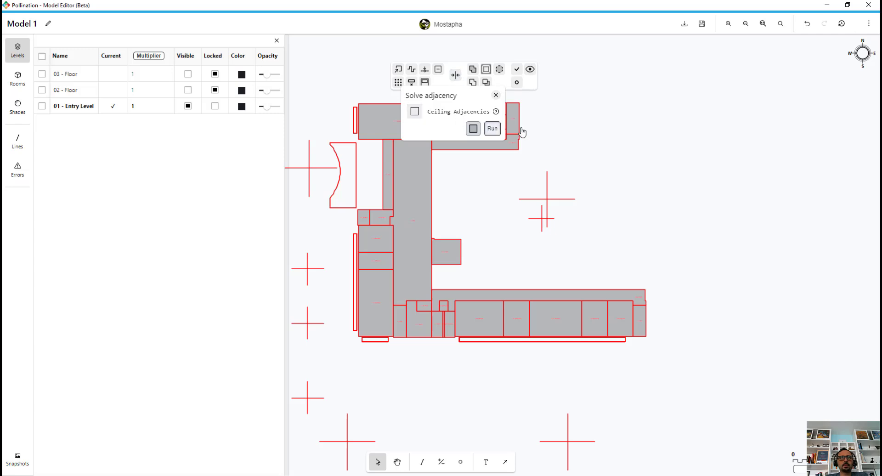
click(620, 130)
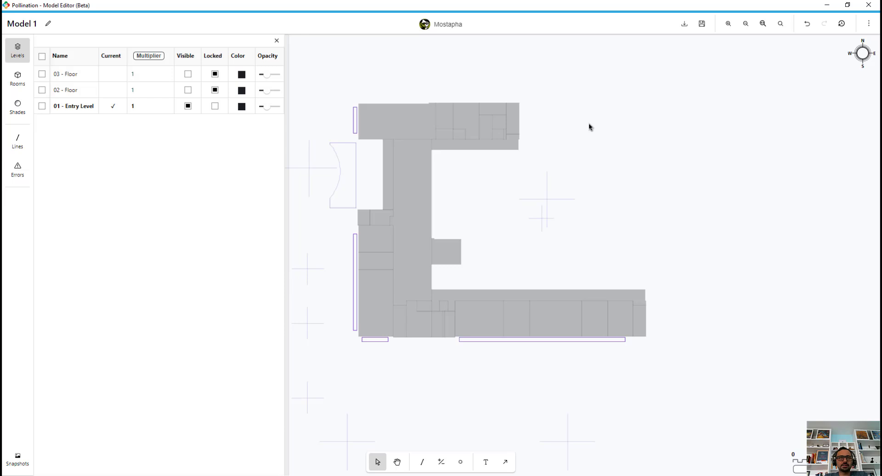
key(ctrl+a)
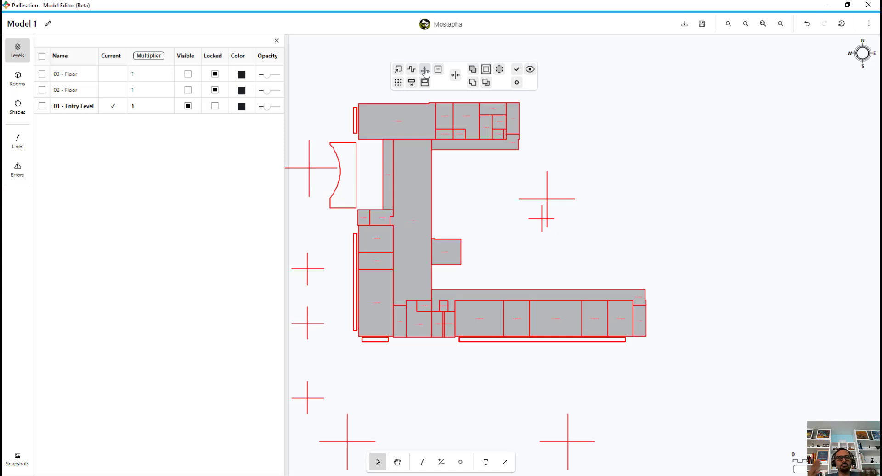
click(636, 120)
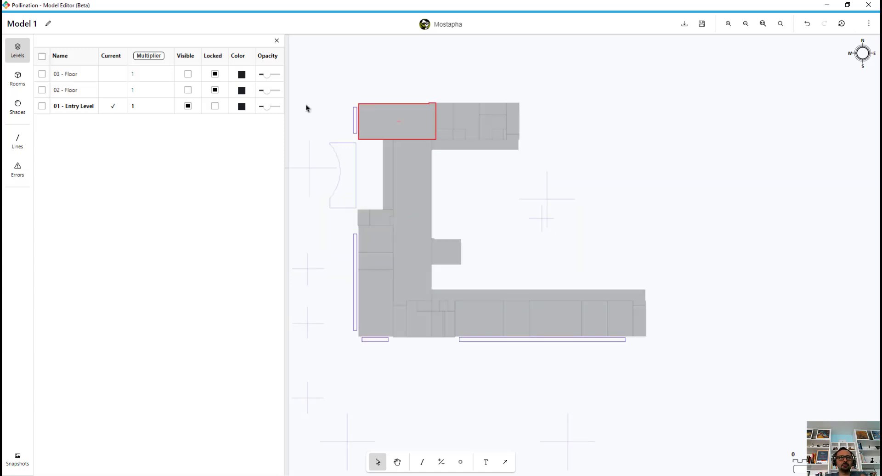
- Make 02 - Floor the only visible, current level and solve adjacency for all its geometry with Ceiling Adjacencies disabled
click(105, 91)
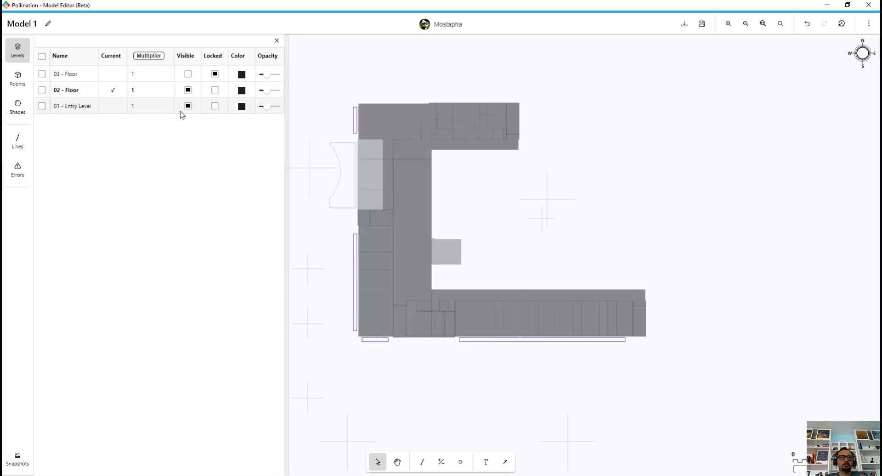
click(188, 107)
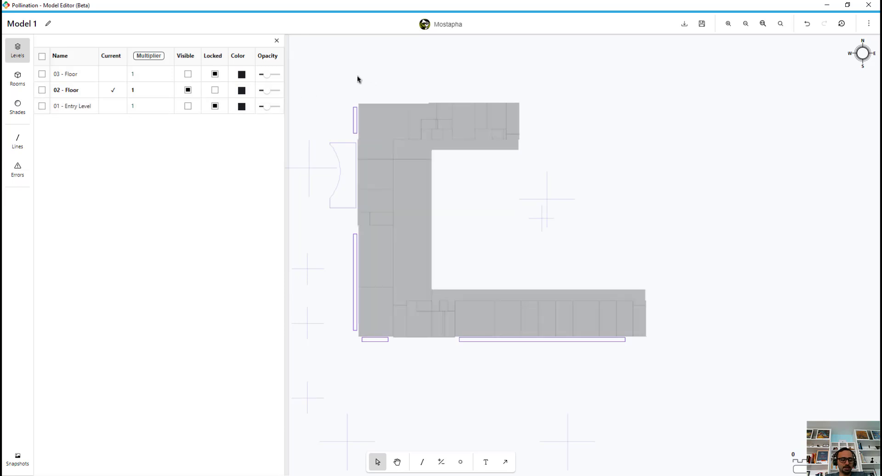
key(ctrl+a)
click(457, 81)
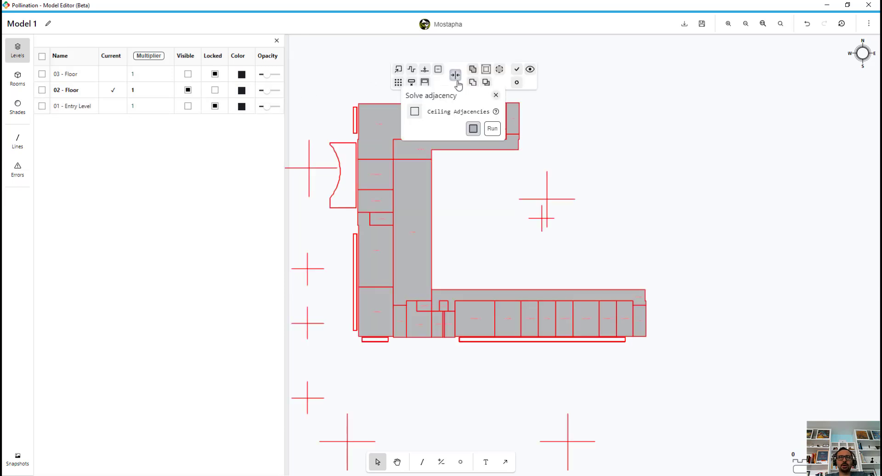
click(492, 129)
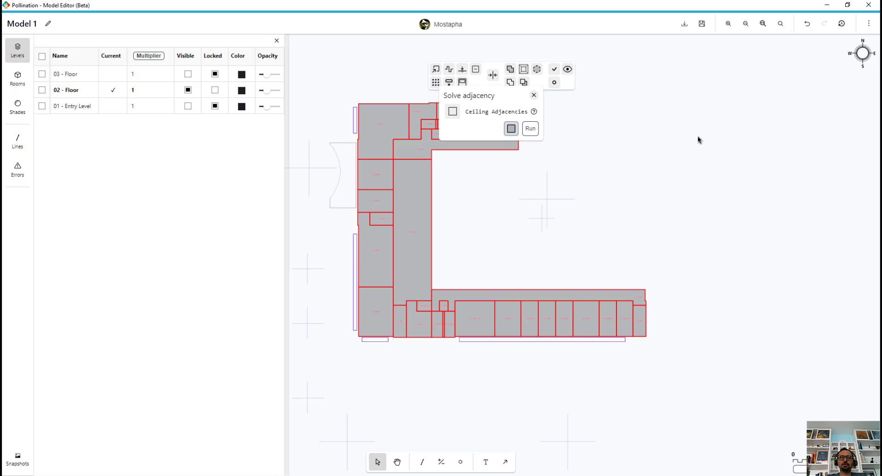
click(606, 147)
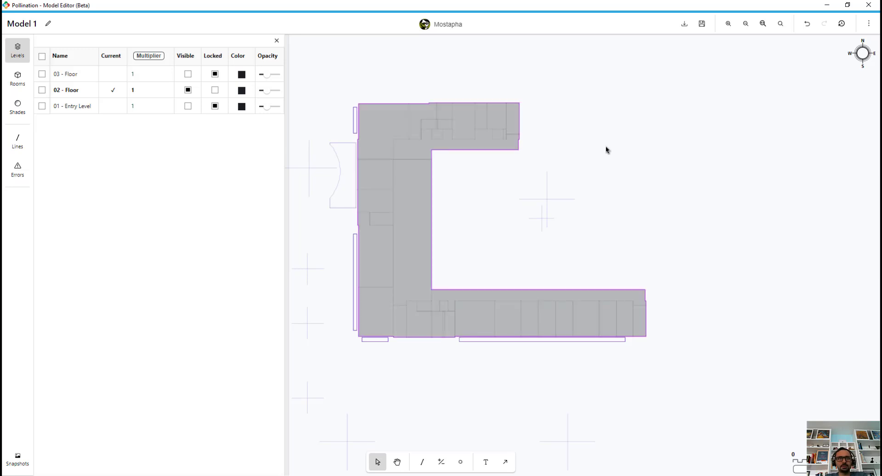
- Make 03 - Floor the only visible, current level and solve adjacency for all its geometry with Ceiling Adjacencies disabled
click(110, 74)
click(188, 90)
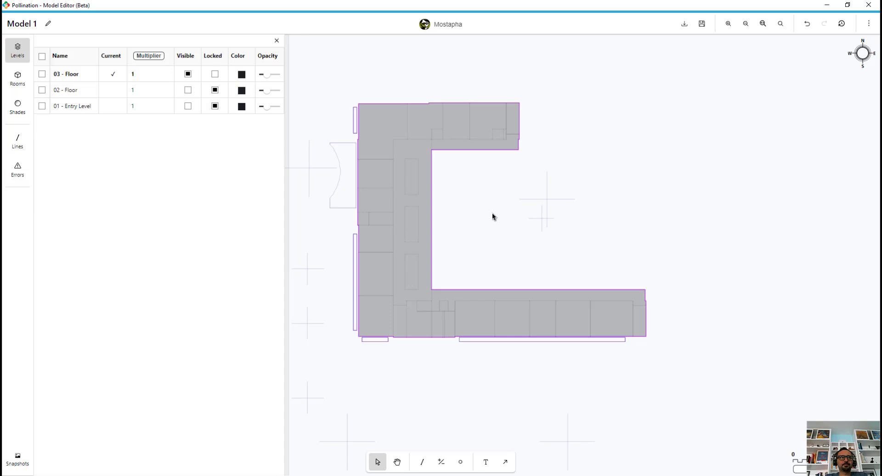
key(ctrl+a)
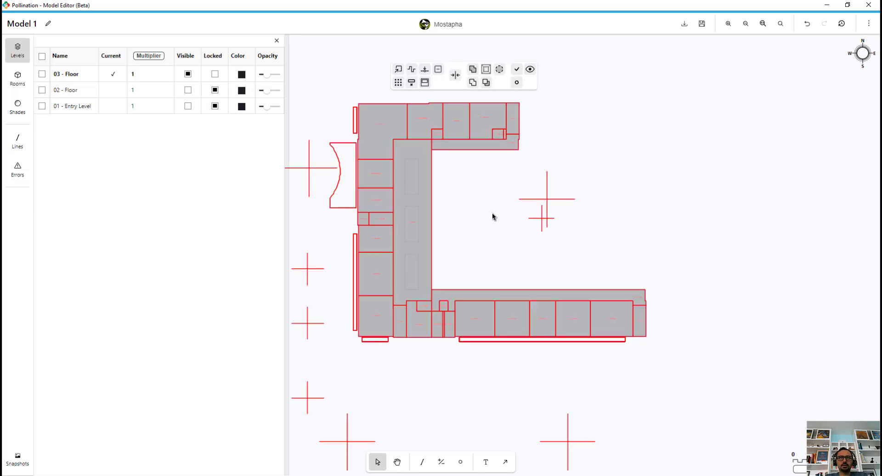
click(455, 75)
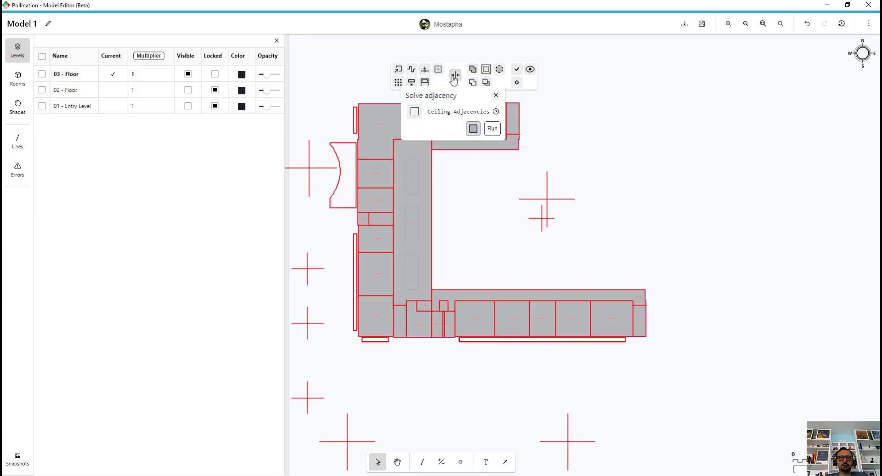
click(493, 130)
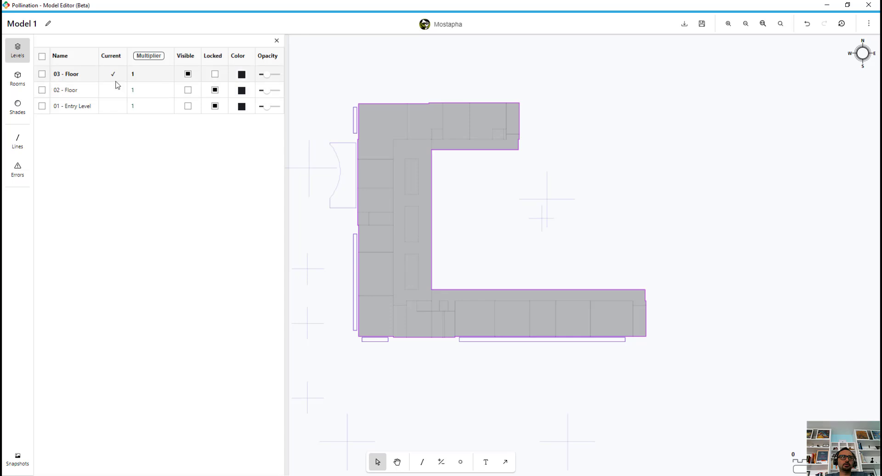
- Select all three levels in the list and make them visible together, with no geometry left selected
click(42, 56)
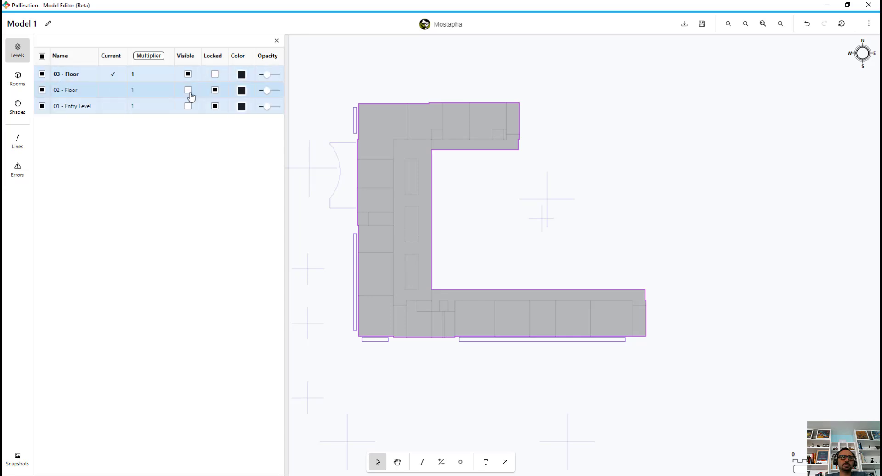
click(188, 90)
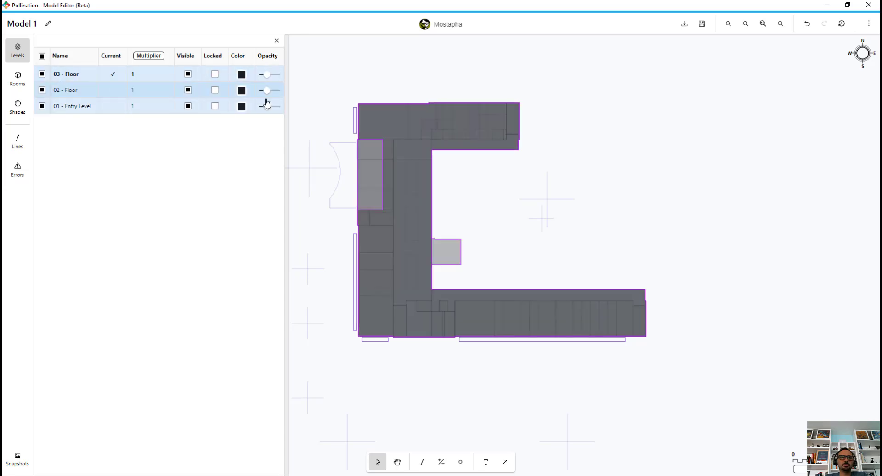
click(678, 175)
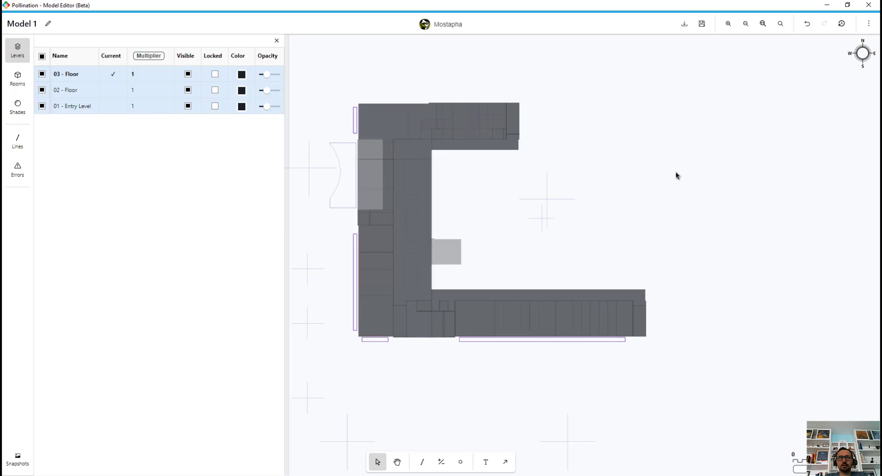
- Run the geometry clean-up on all the shapes of the three visible levels at once and clear the selection
key(ctrl+a)
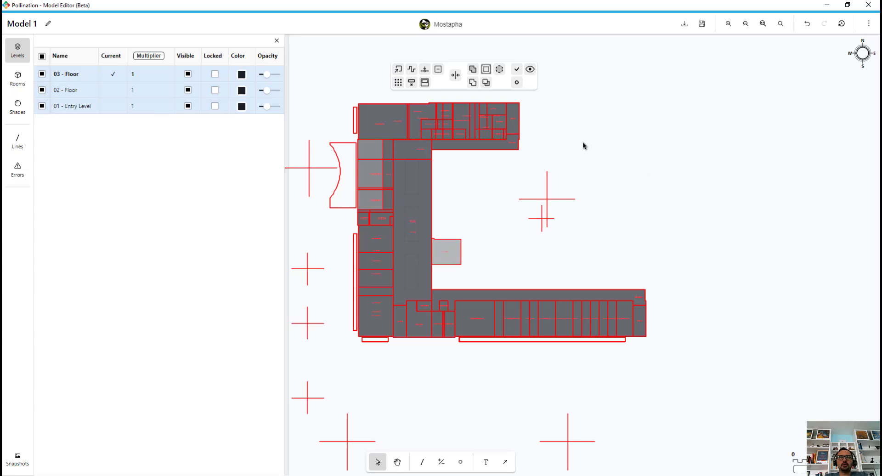
click(421, 70)
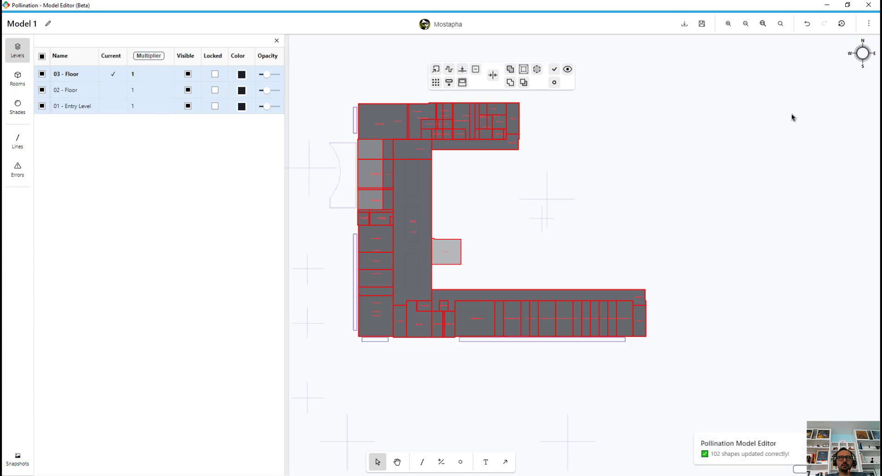
click(709, 110)
- Export the model in GEM file format, download the file, and dismiss the download list and export options
click(685, 24)
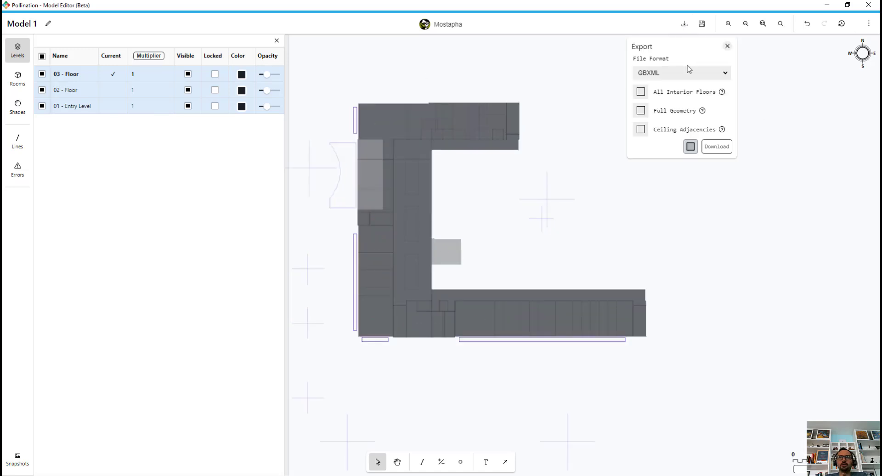
click(688, 73)
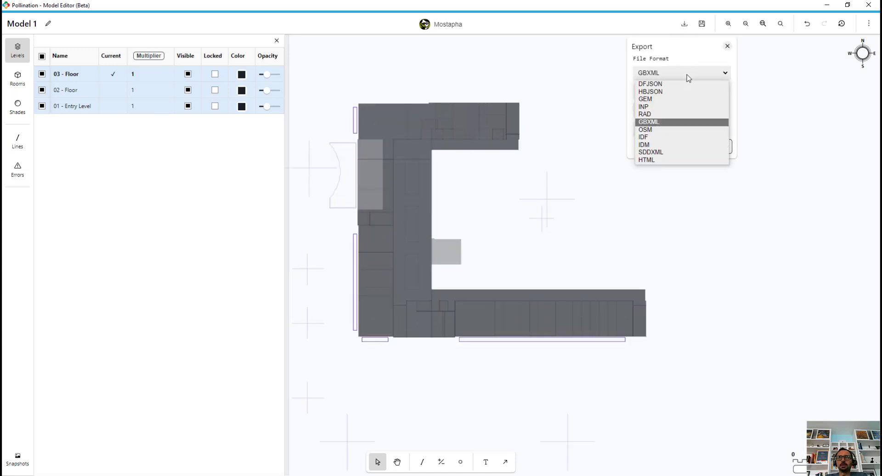
click(666, 99)
click(730, 94)
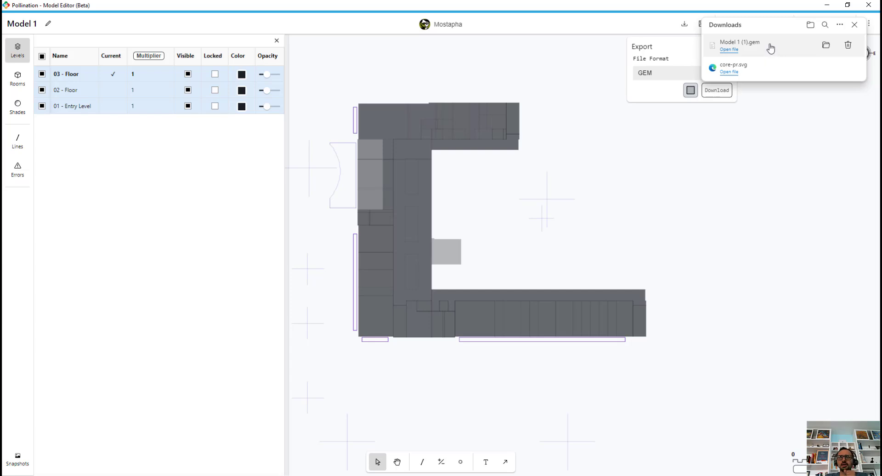
middle_drag(661, 153, 669, 174)
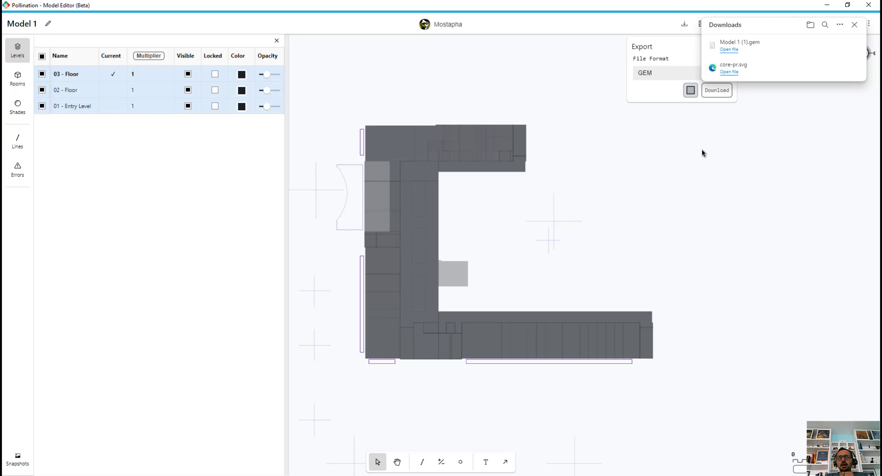
click(855, 24)
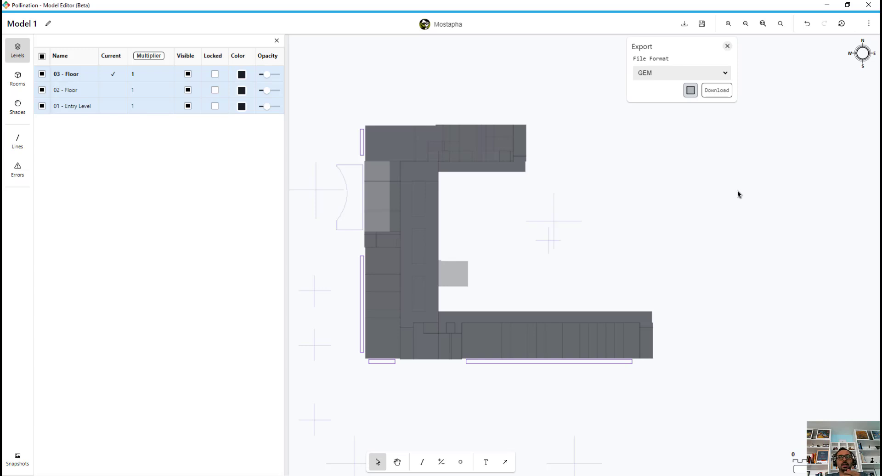
click(728, 45)
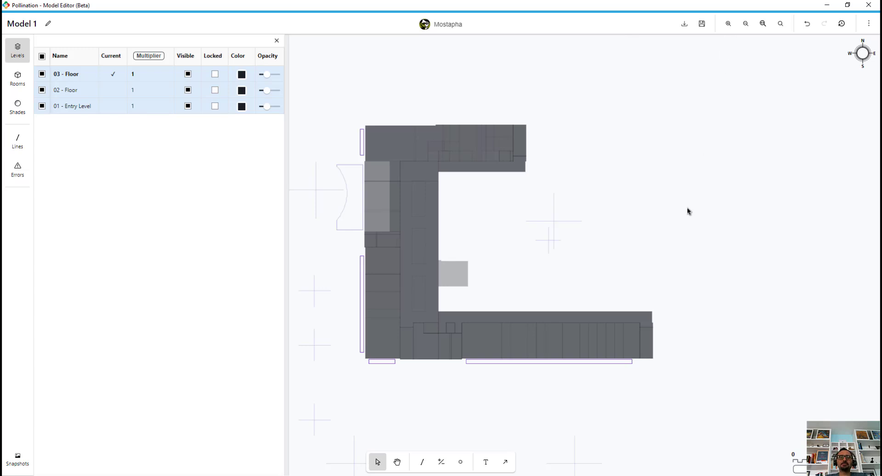